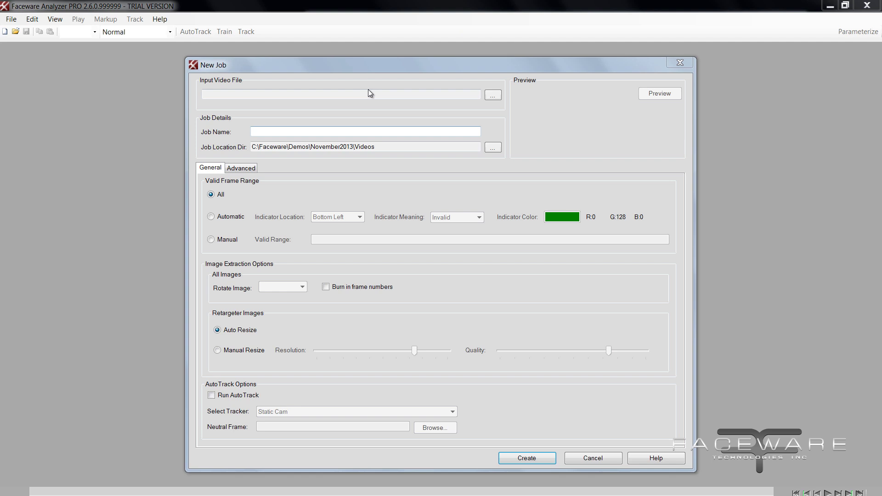
- Load Narrator_Line001_Laura_IM.mov from the November2013 Videos folder as the job's input video
drag(235, 71, 234, 70)
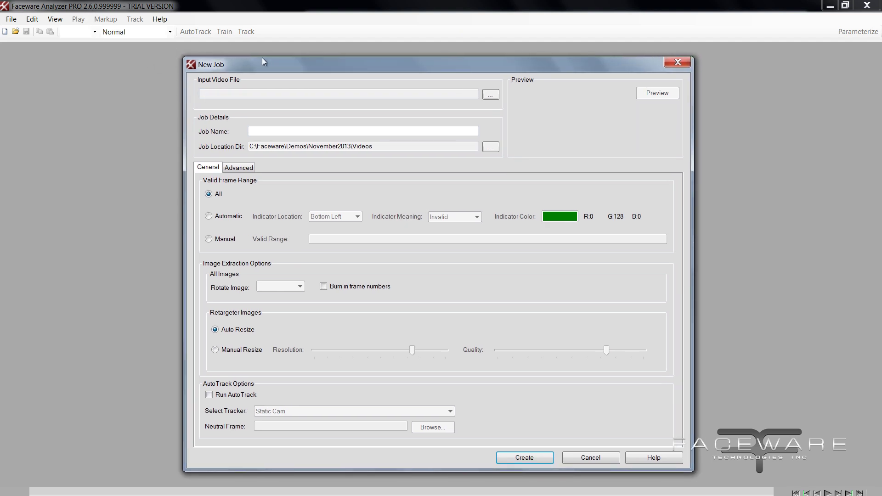
drag(238, 65, 239, 62)
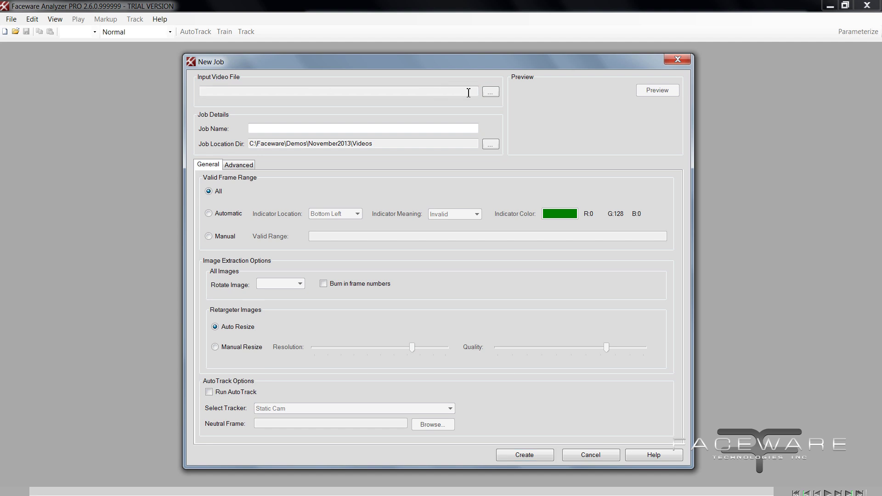
click(490, 91)
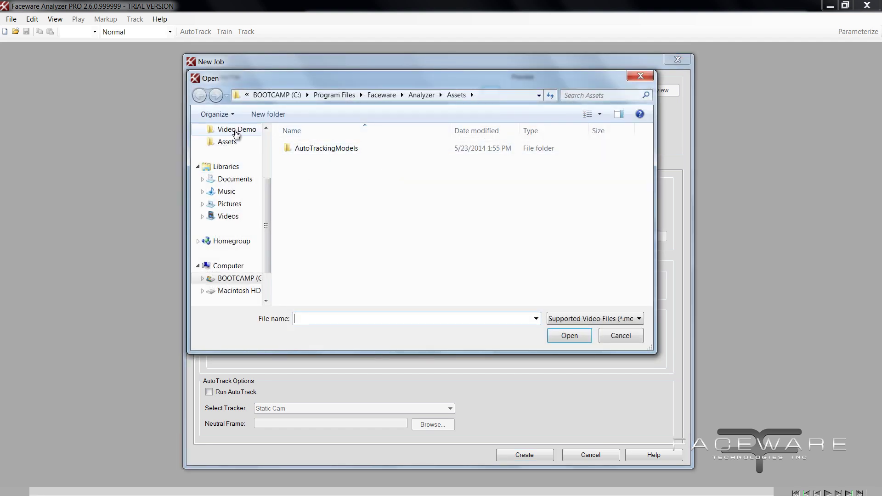
click(240, 133)
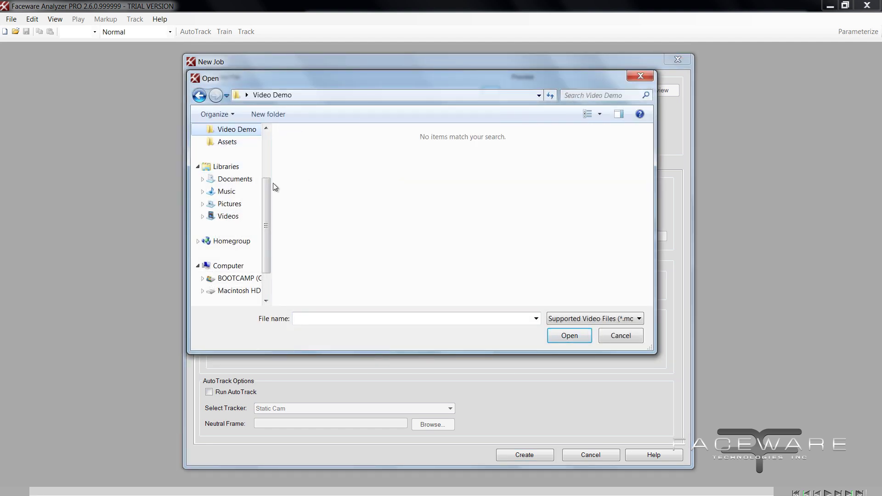
drag(271, 187, 269, 173)
click(239, 154)
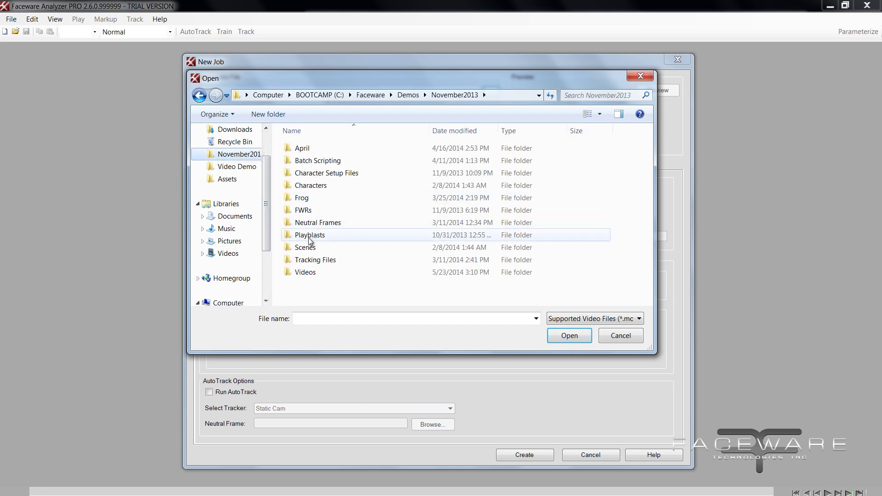
double_click(307, 275)
click(350, 211)
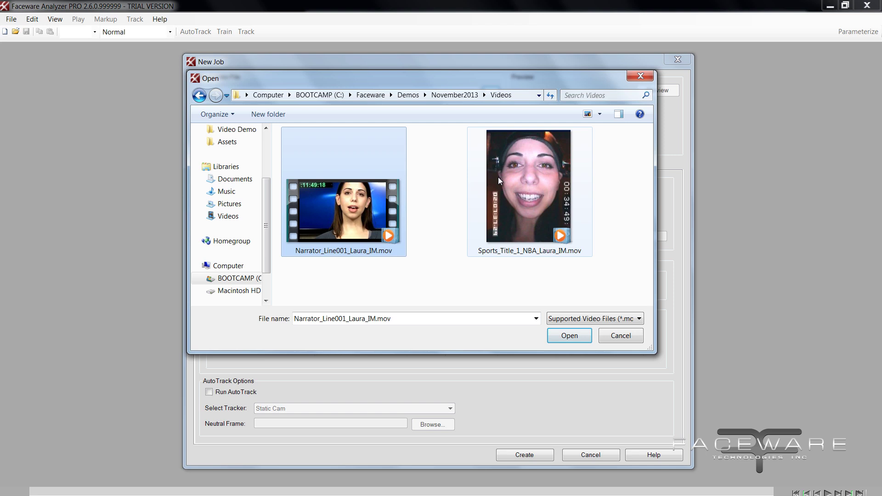
double_click(331, 213)
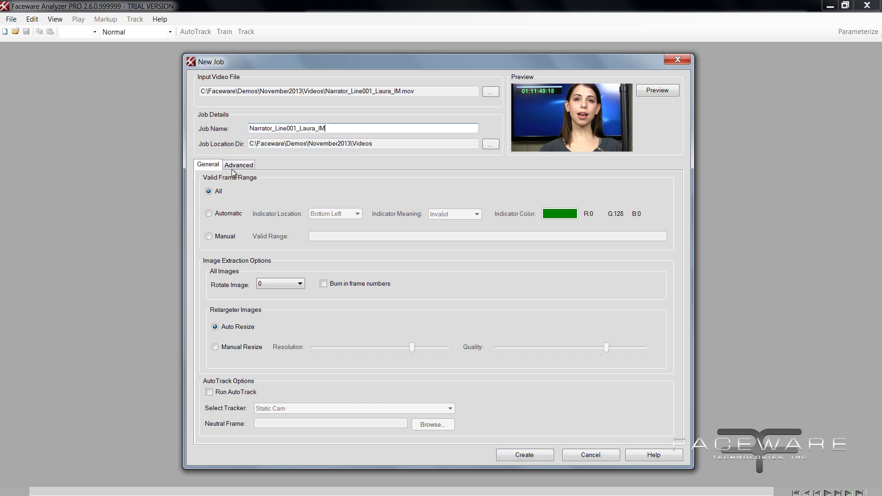
- Show the job's advanced options and browse to the Analyzer Assets folder for a definition file
click(241, 165)
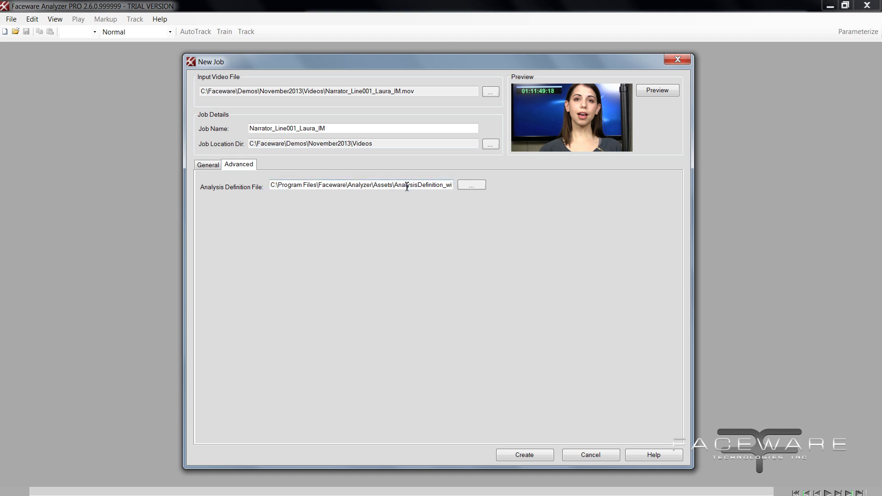
click(473, 185)
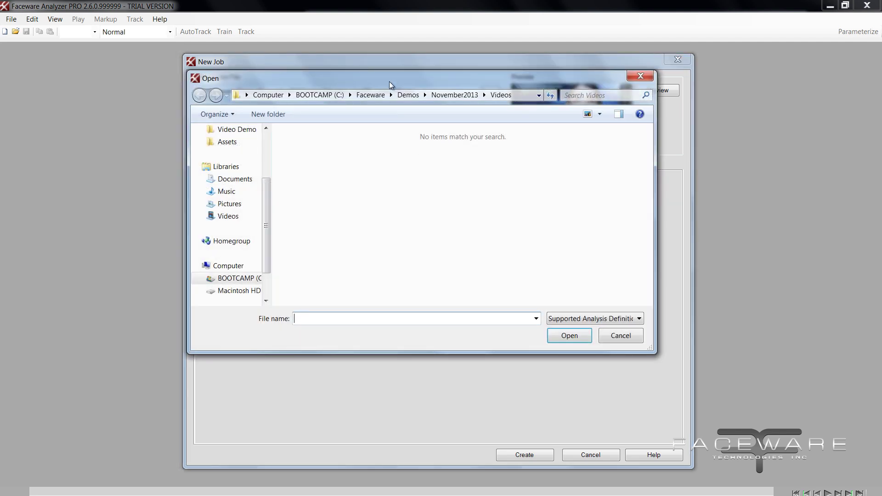
click(239, 149)
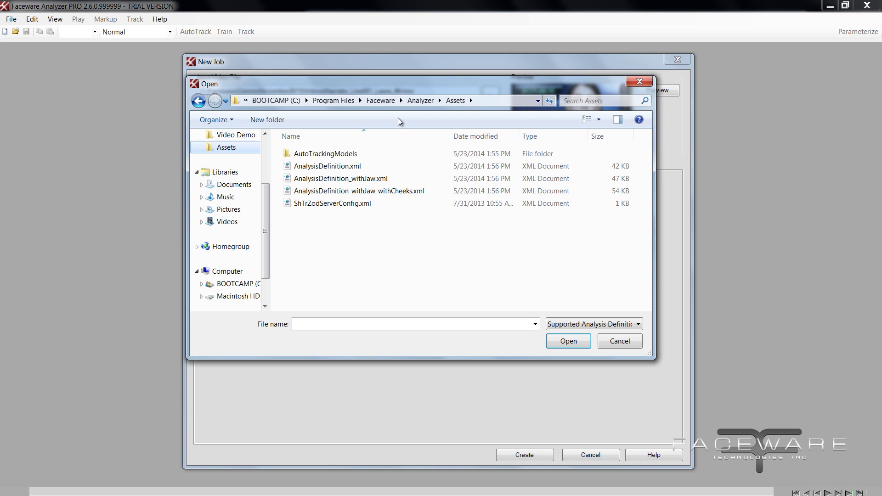
click(485, 100)
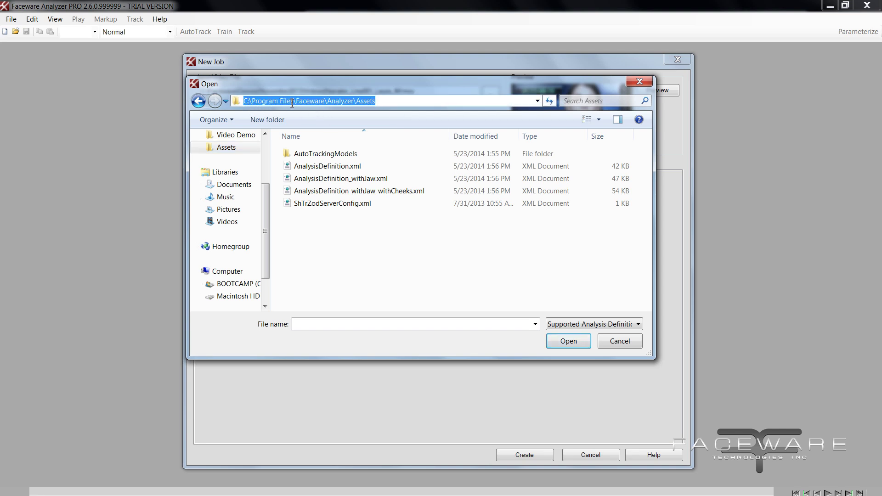
click(331, 102)
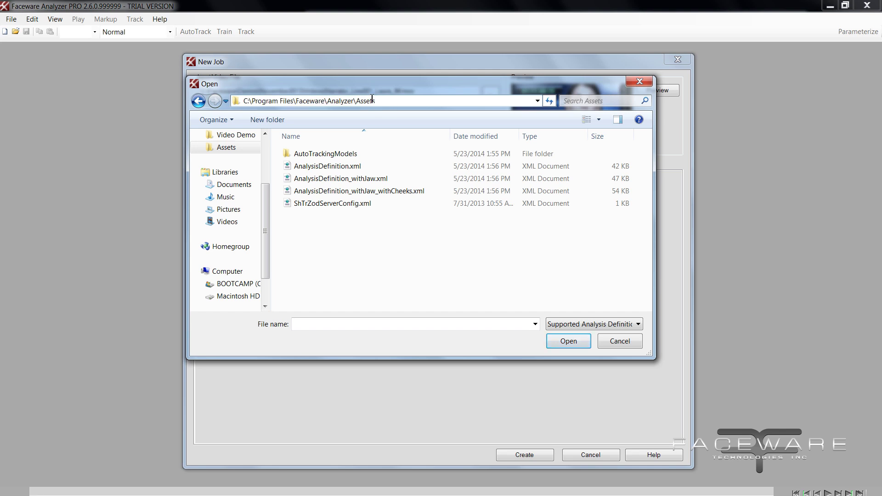
click(342, 256)
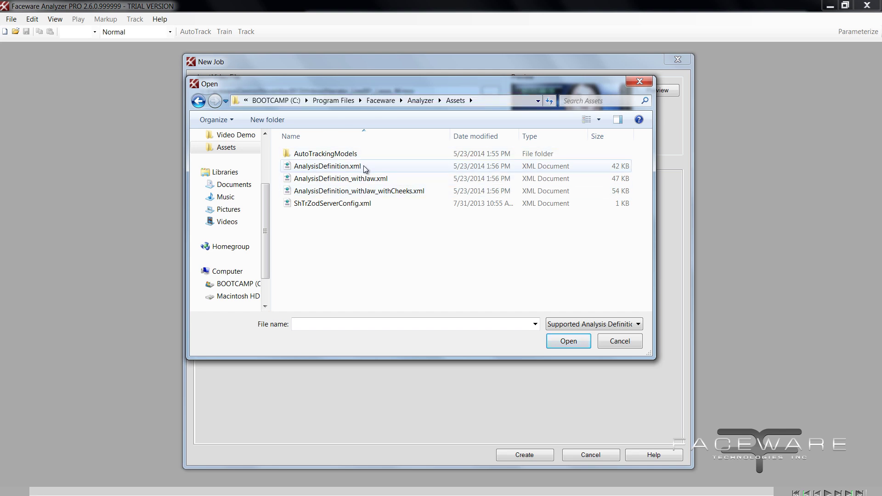
- Compare the definition files and confirm AnalysisDefinition_withJaw.xml
click(363, 165)
click(378, 191)
click(370, 166)
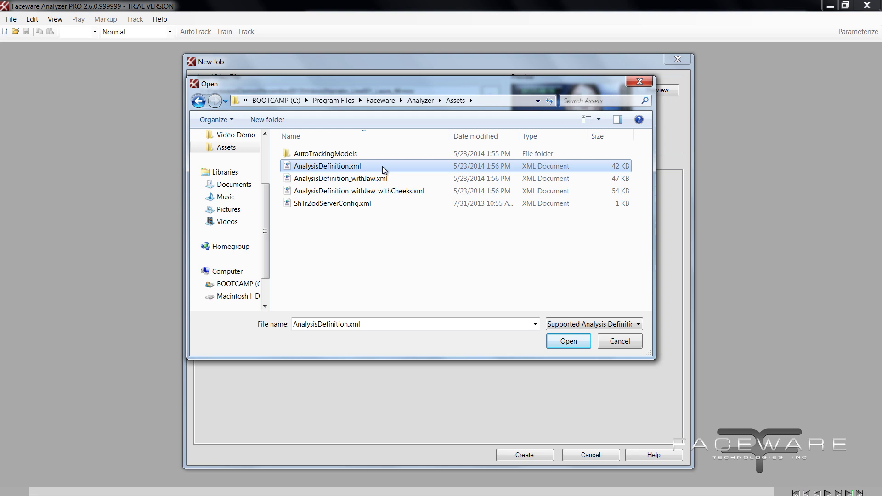
click(345, 180)
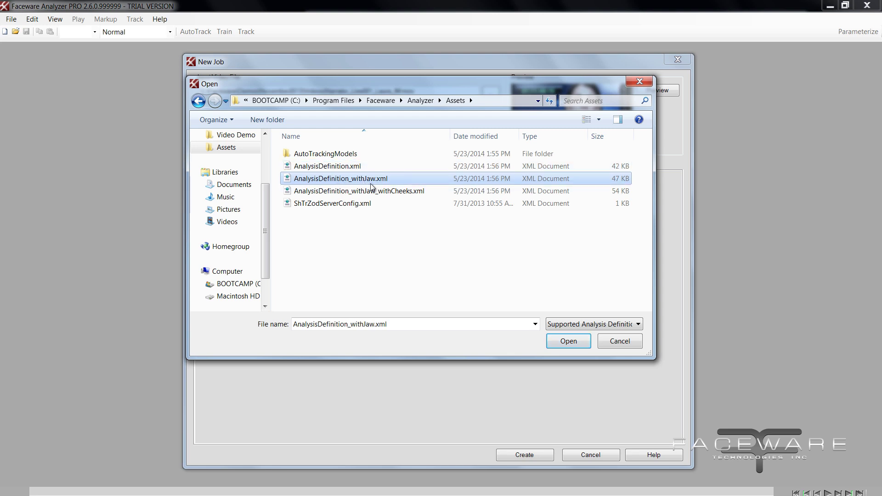
click(363, 191)
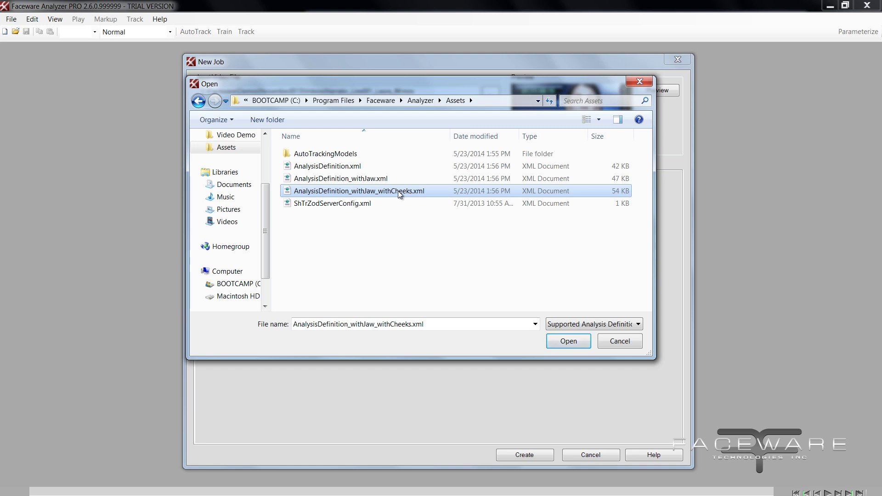
click(378, 178)
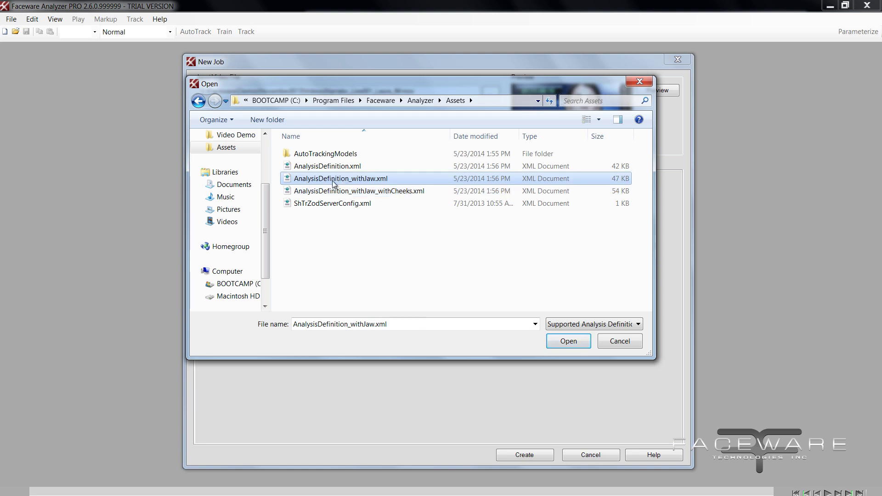
click(568, 341)
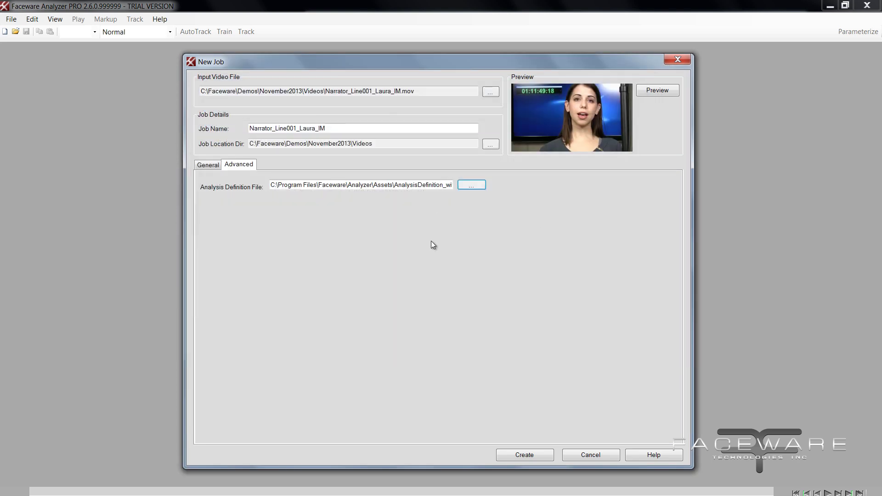
- Create the job and inspect its face landmark set, selecting the three chin points
click(523, 455)
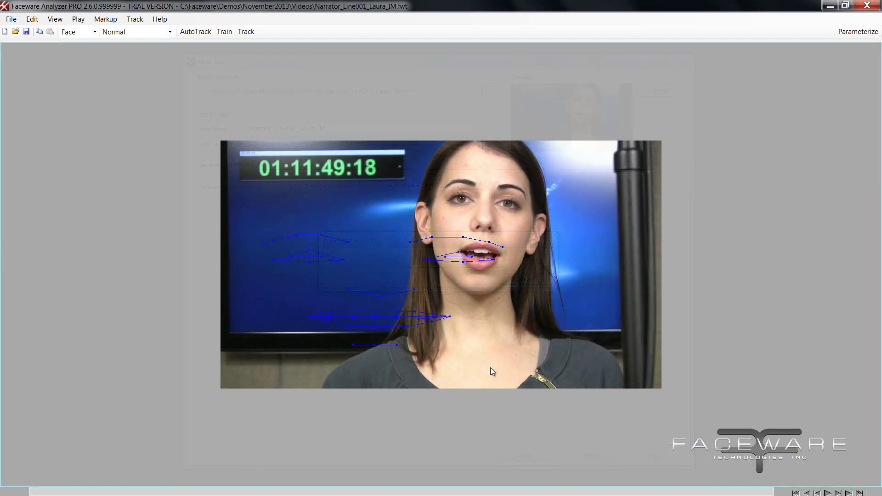
drag(546, 374, 249, 204)
drag(311, 249, 59, 224)
scroll(214, 338, up, 2)
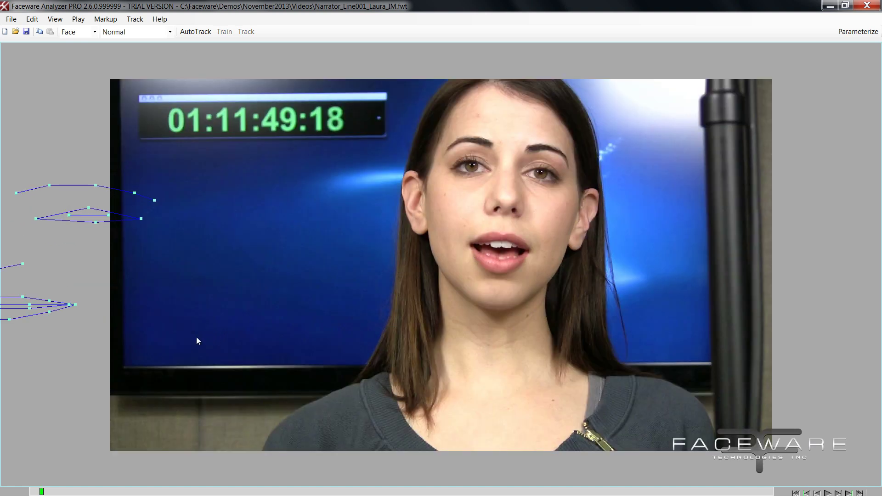
middle_drag(210, 332, 563, 331)
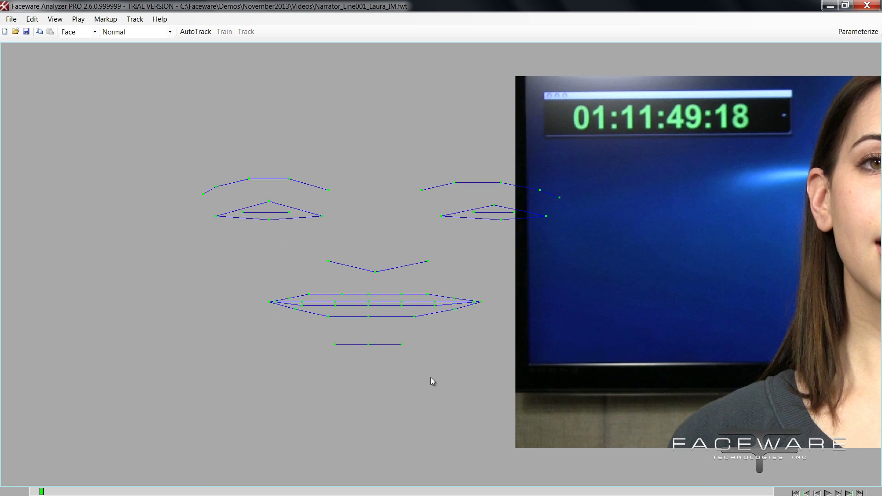
scroll(434, 374, up, 2)
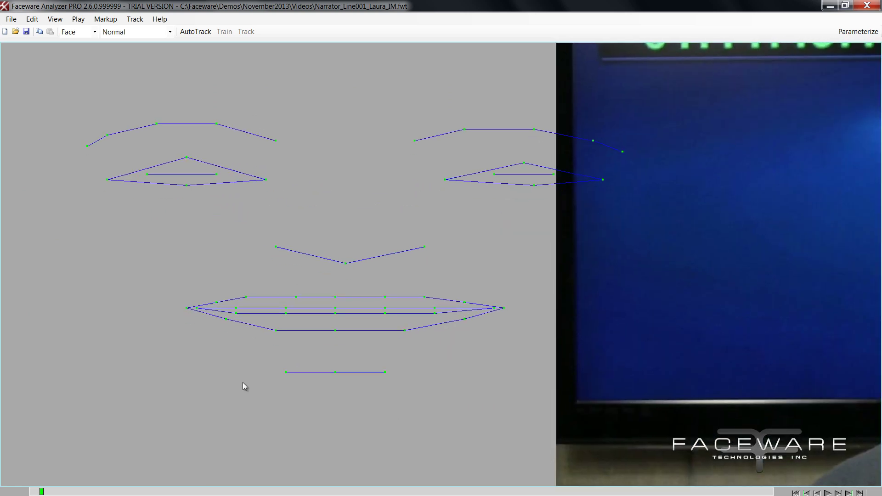
drag(269, 360, 392, 406)
- View the Jaw, Mouth, Brows and then all Face landmark regions, and return to the video
click(95, 32)
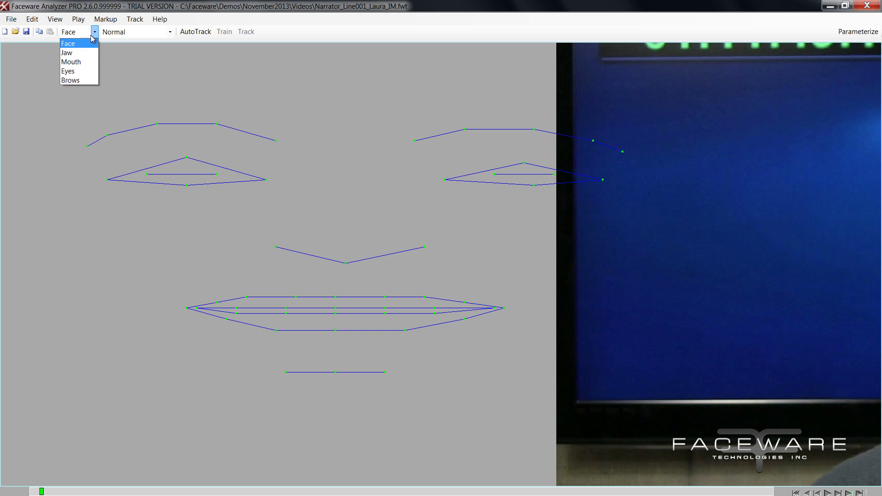
click(67, 53)
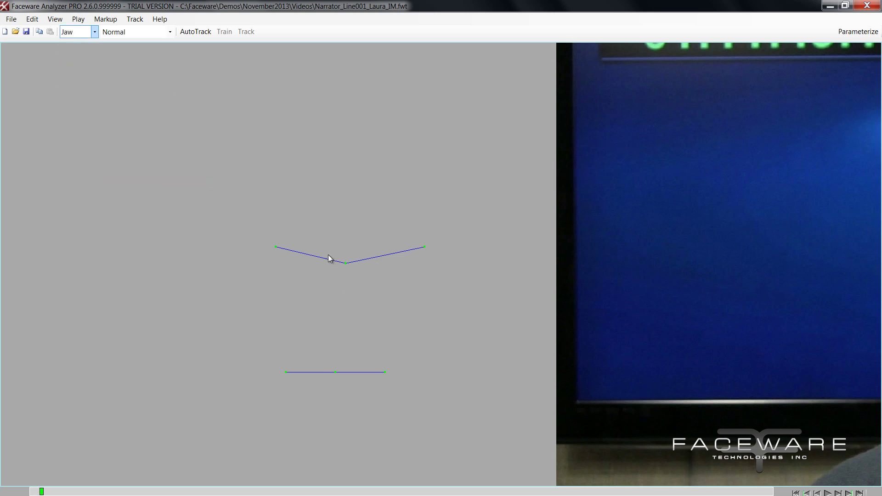
drag(238, 198, 483, 343)
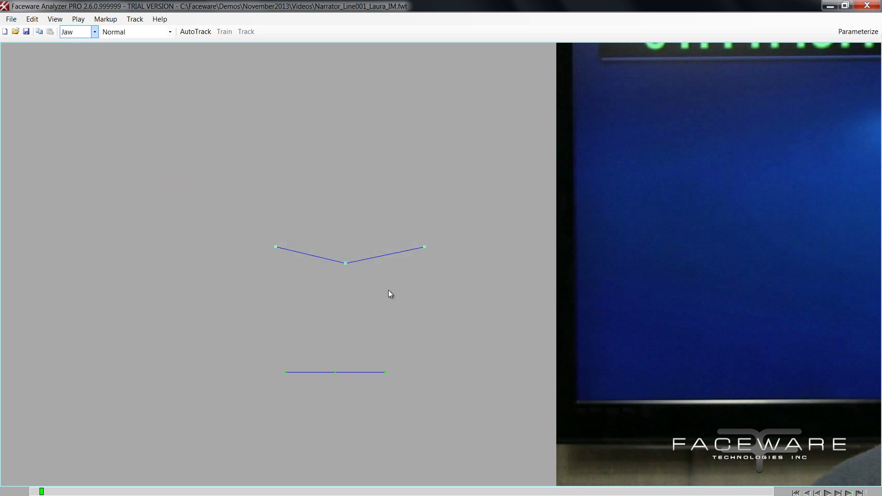
click(76, 33)
click(75, 51)
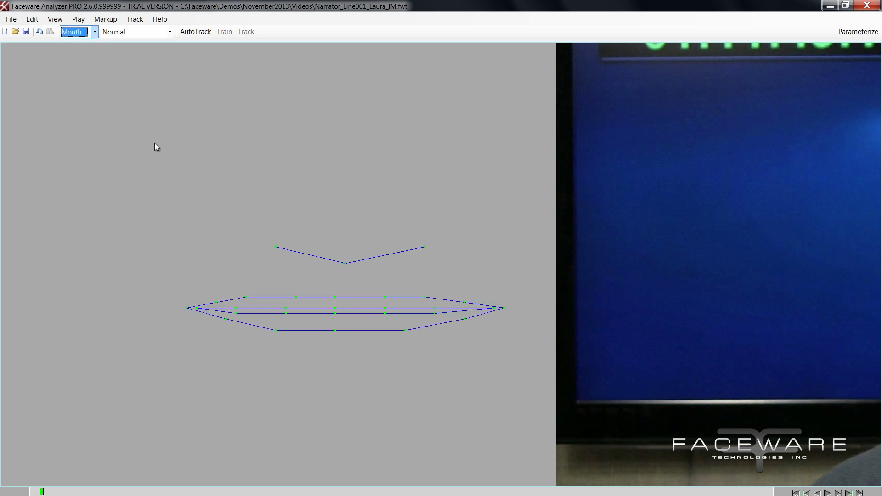
key(Up)
key(Up)
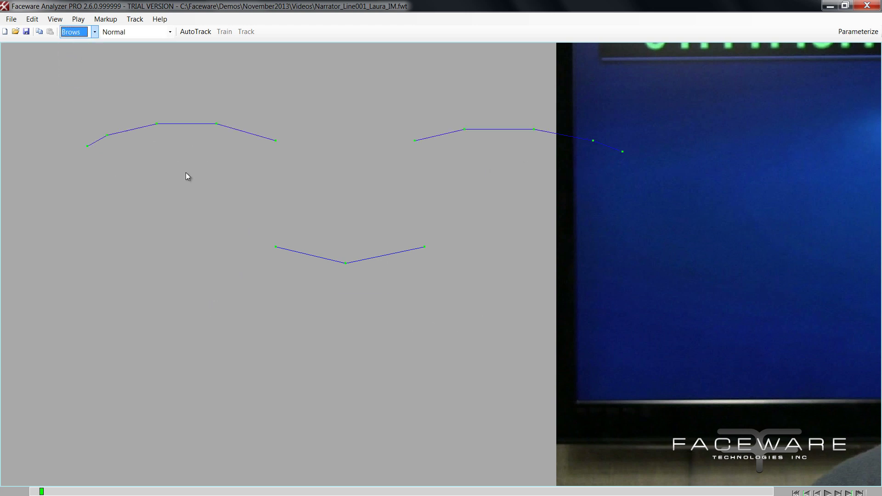
key(Up)
key(Up)
click(404, 250)
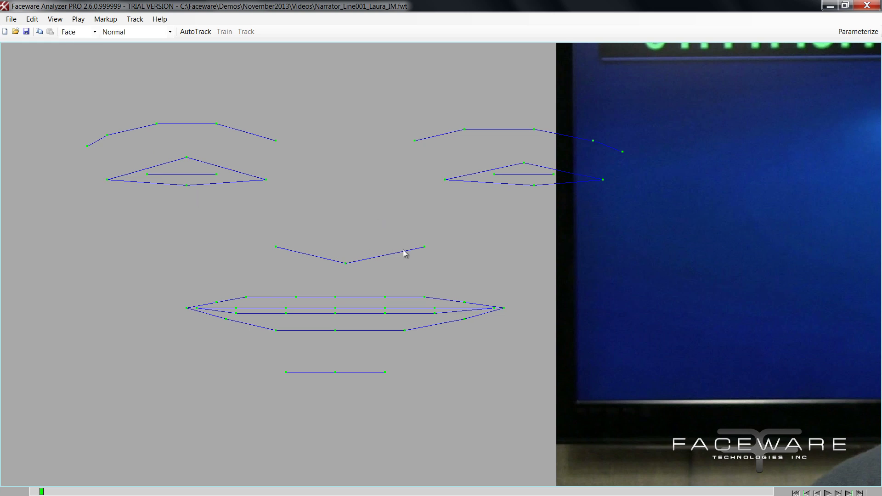
scroll(441, 271, down, 2)
middle_drag(460, 273, 228, 280)
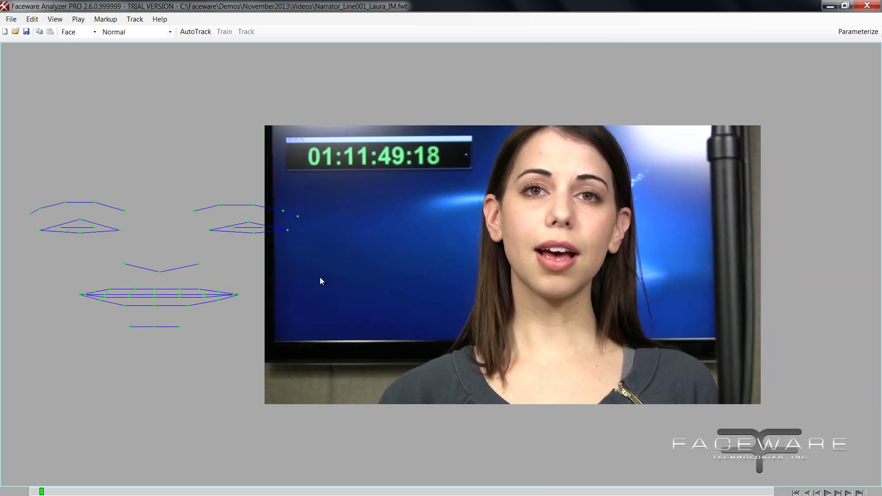
scroll(401, 278, up, 2)
- Pan the video view back and forth to centre the narrator's face
middle_drag(558, 286, 401, 271)
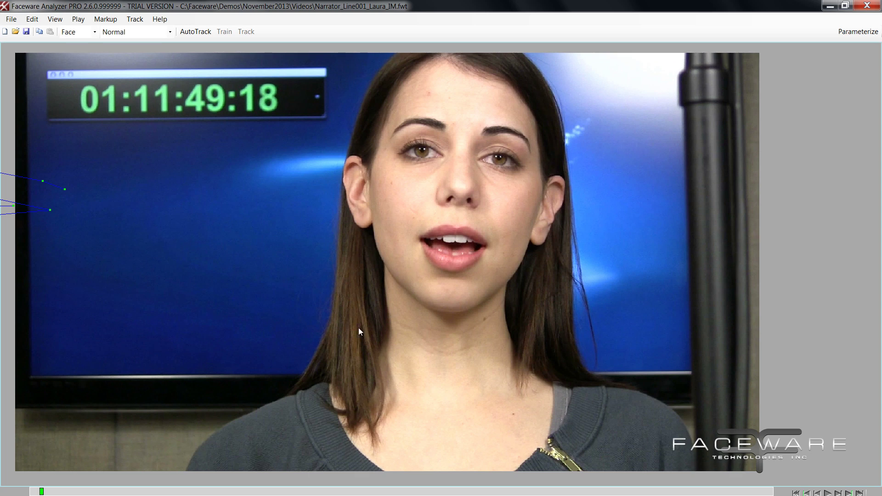
middle_drag(254, 305, 547, 309)
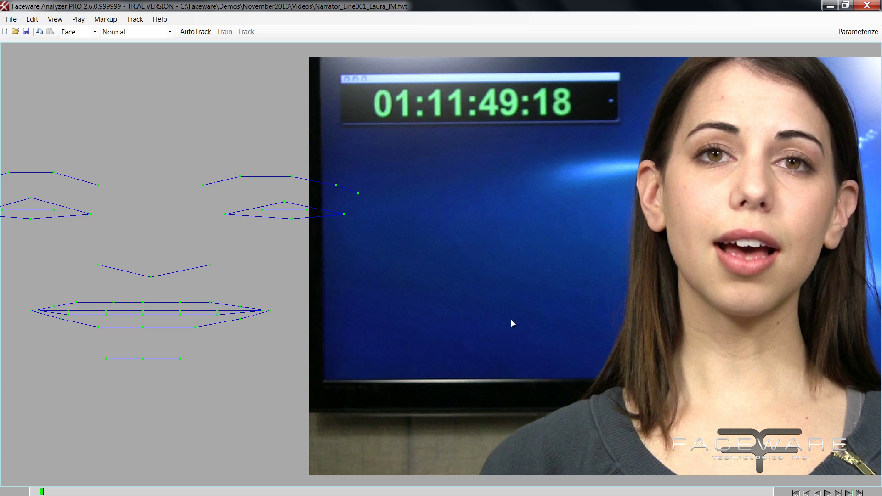
middle_drag(513, 324, 345, 321)
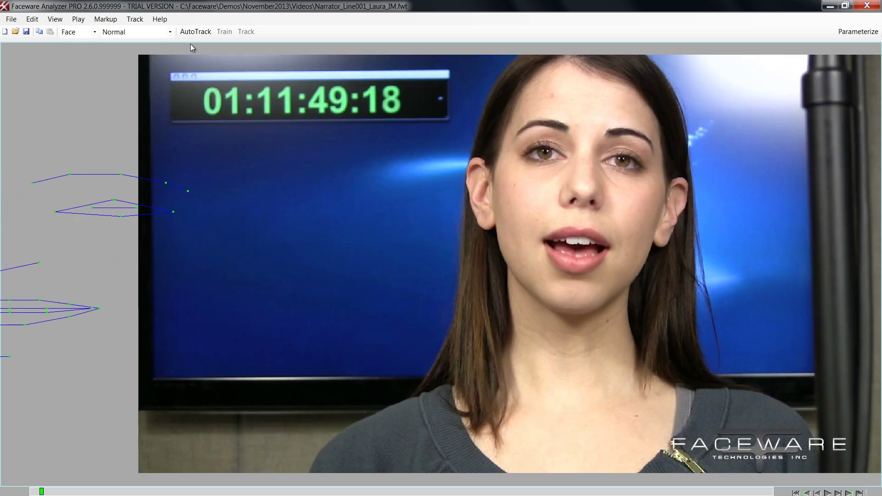
middle_drag(87, 339, 131, 317)
middle_drag(386, 262, 321, 269)
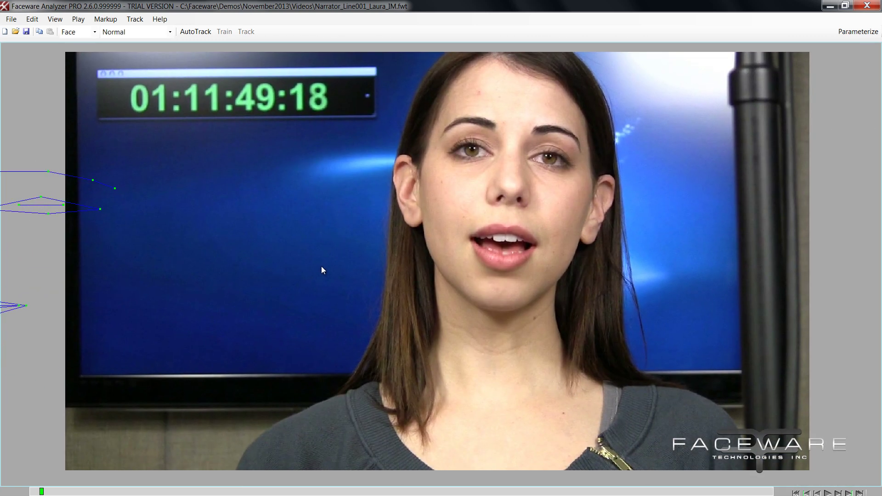
- Run AutoTrack with the Static Cam tracker and dismiss the completion message
click(191, 34)
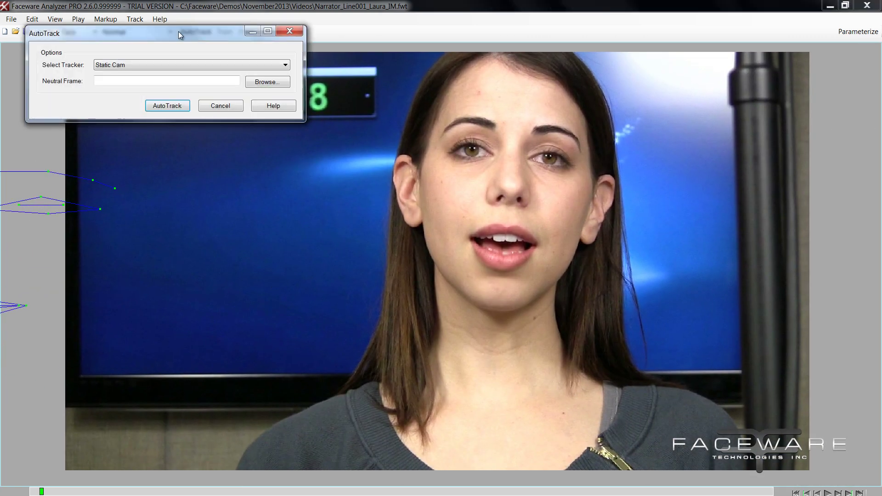
drag(178, 31, 221, 60)
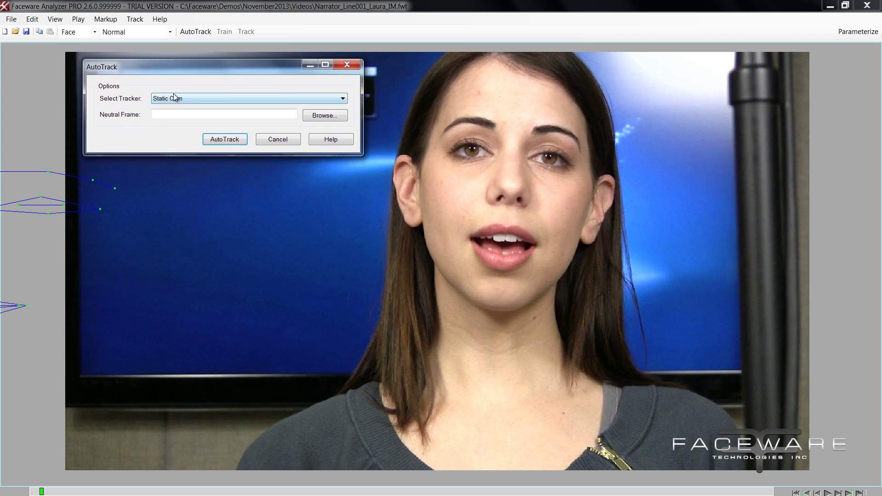
click(171, 115)
click(221, 139)
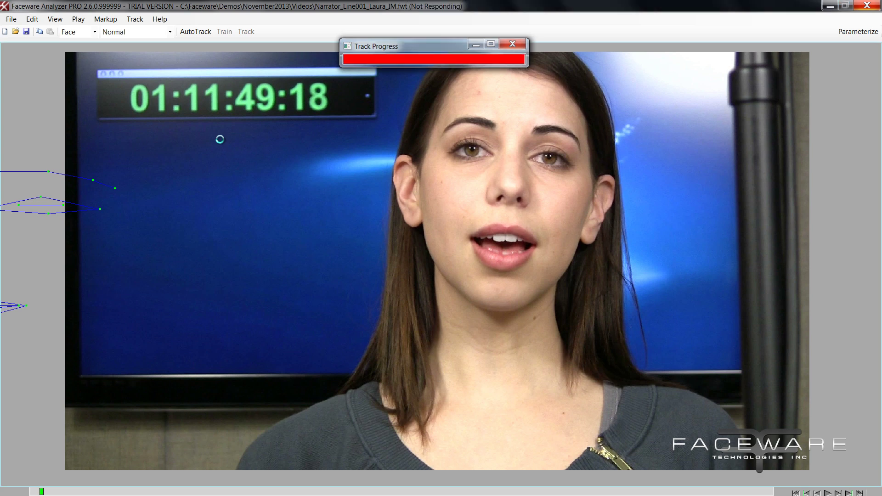
click(480, 306)
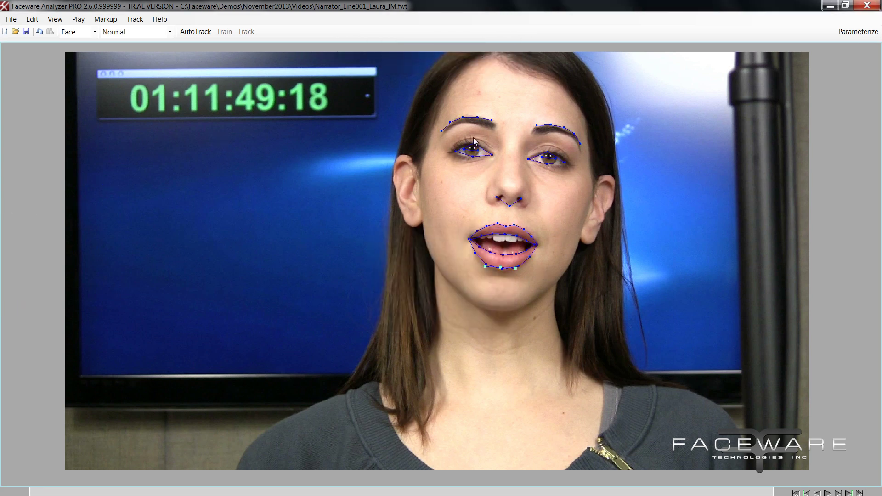
- Scrub and zoom through the video to check the tracked landmarks
drag(240, 494, 640, 482)
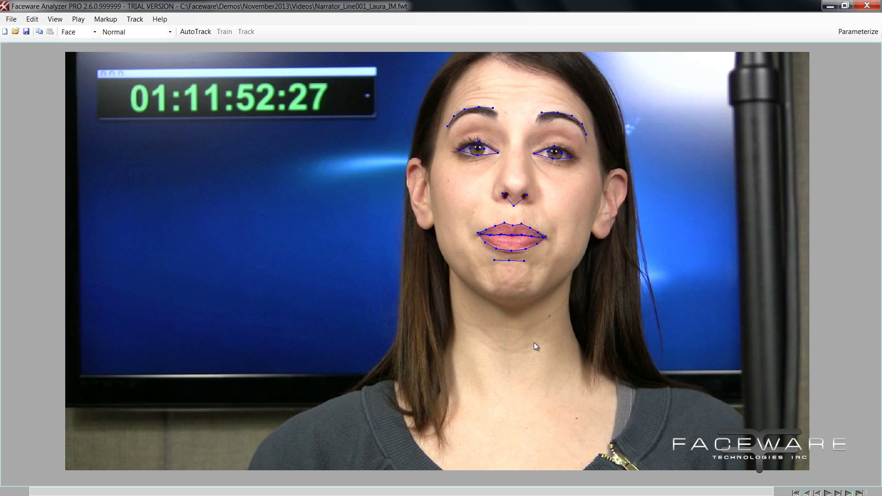
scroll(538, 308, up, 2)
drag(581, 253, 517, 270)
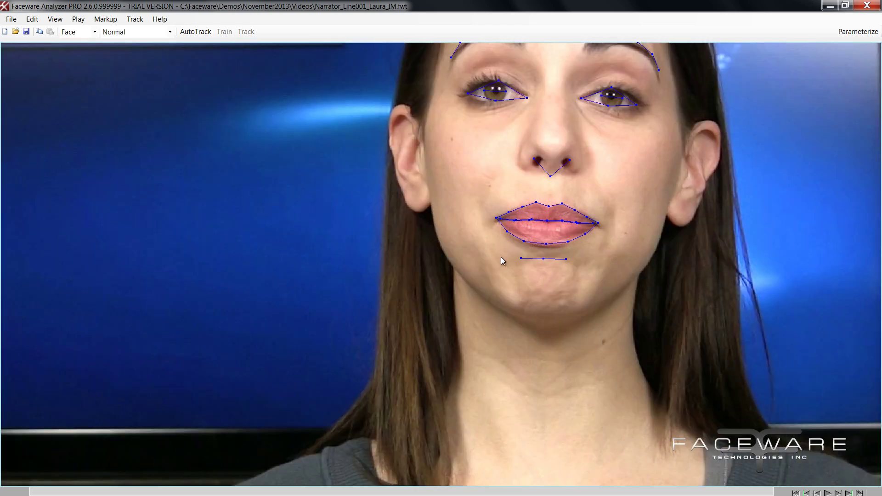
middle_drag(609, 244, 505, 290)
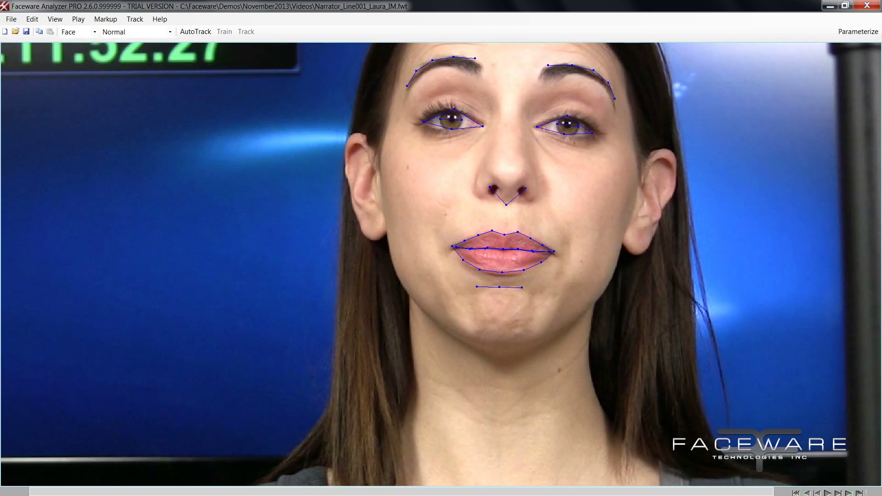
mouse_move(634, 490)
mouse_down()
mouse_move(590, 491)
mouse_move(621, 491)
mouse_up()
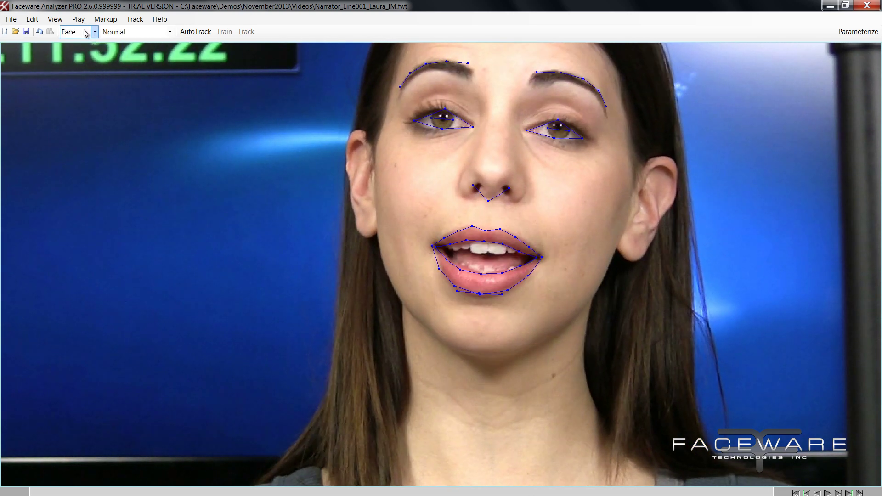
click(85, 33)
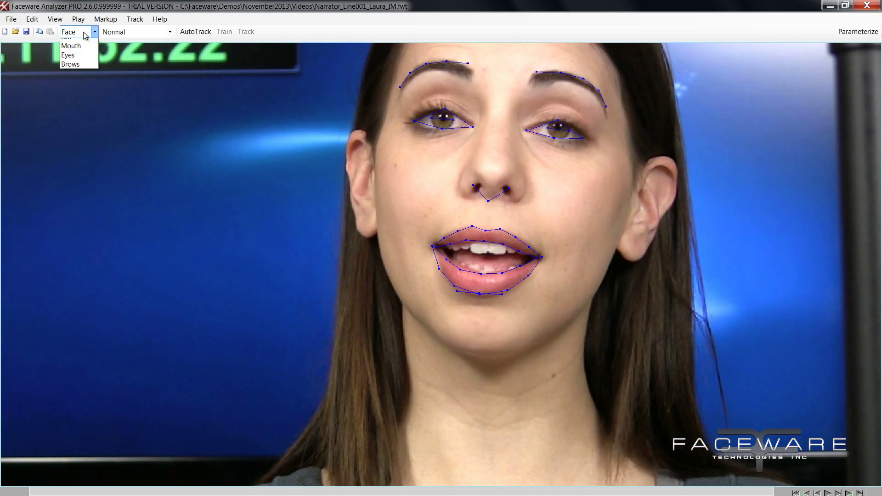
- Show the Jaw markup group, try selecting the three nose landmark points, then zoom out
click(71, 53)
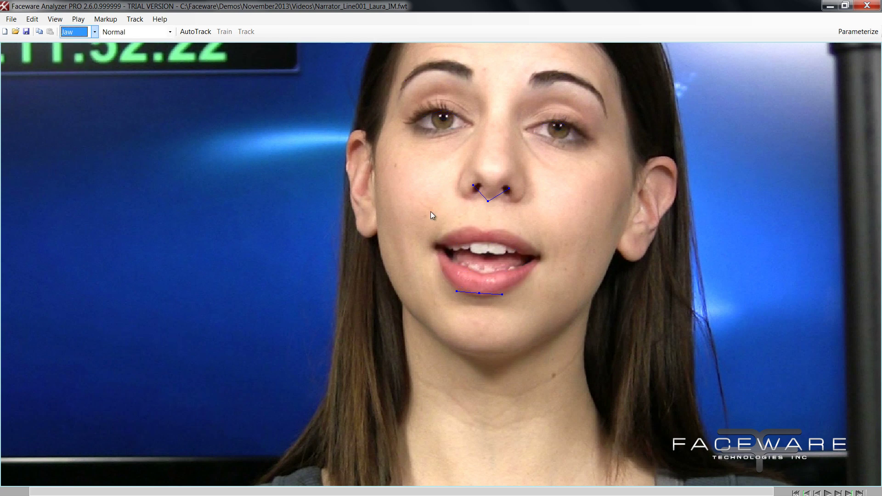
click(455, 190)
mouse_move(455, 162)
mouse_down()
mouse_move(519, 226)
mouse_move(448, 174)
mouse_up()
drag(450, 163, 527, 223)
click(32, 19)
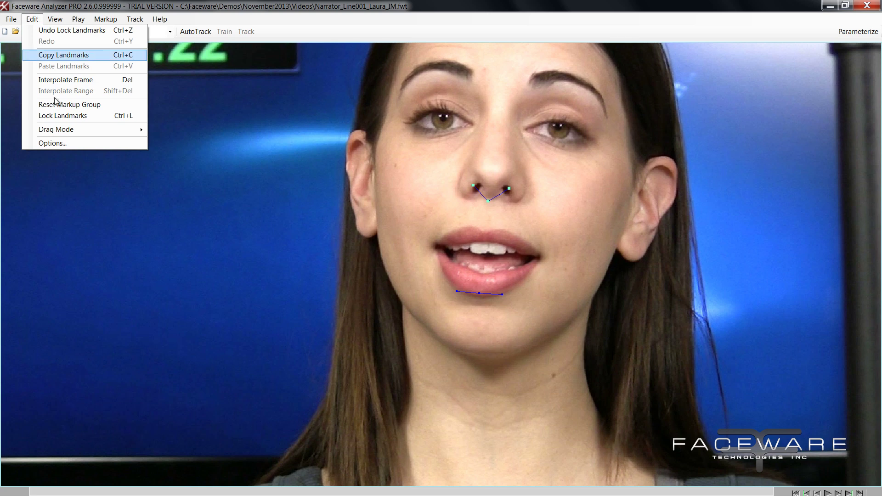
click(277, 164)
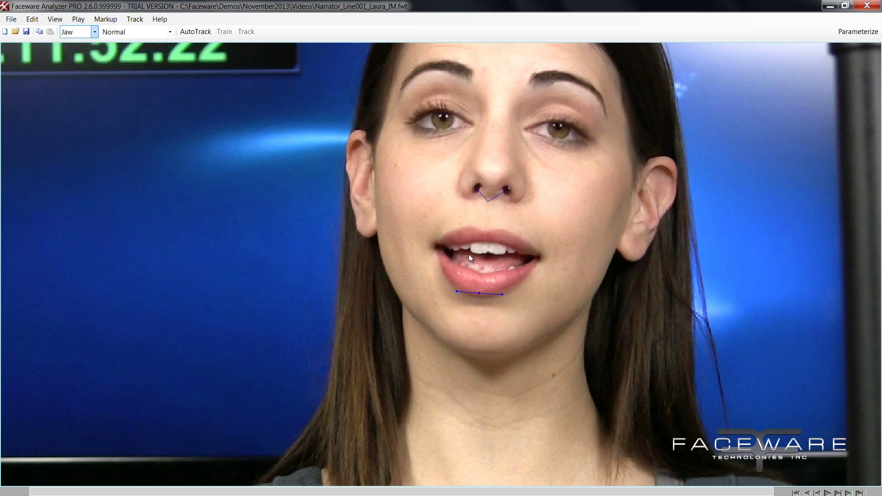
drag(477, 170, 526, 224)
click(504, 252)
scroll(512, 251, down, 2)
middle_drag(516, 246, 498, 239)
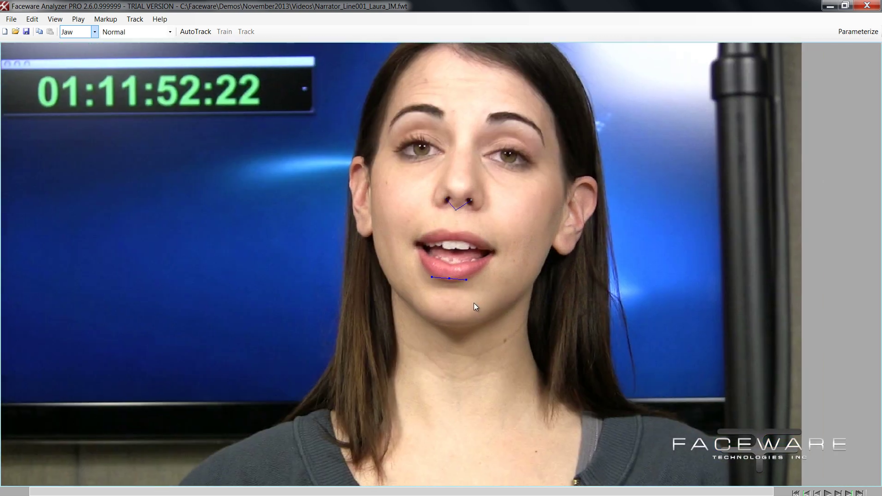
- Reset the markup group and select the three points of the reset line
click(32, 19)
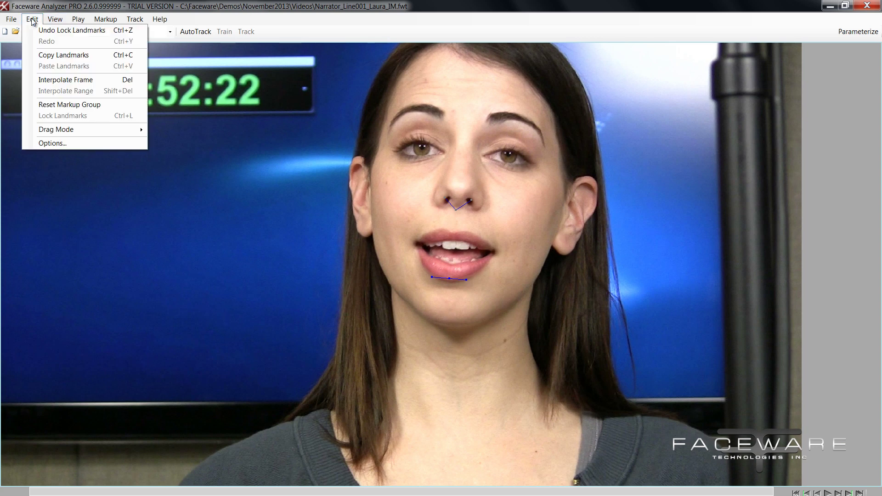
click(64, 104)
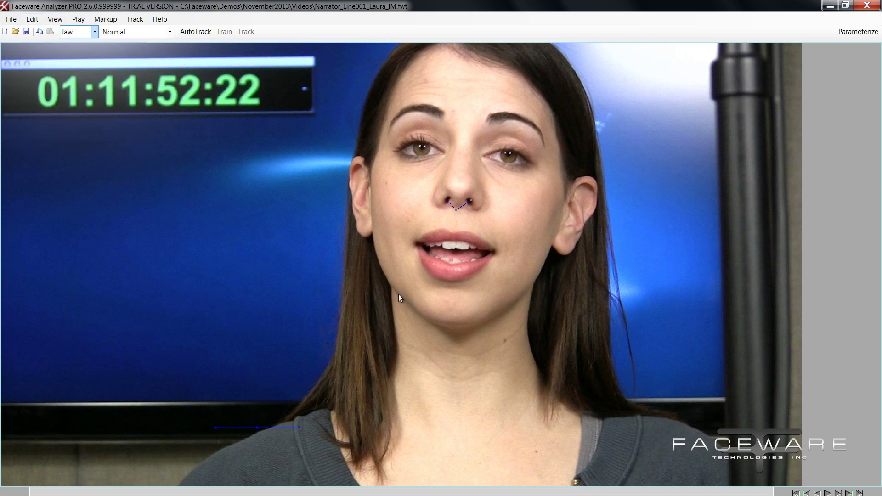
drag(190, 407, 139, 393)
drag(216, 412, 381, 473)
drag(186, 404, 332, 447)
drag(192, 404, 330, 464)
- On frame 01:11:49:18, reset the jaw line and move its three points onto the chin
click(58, 490)
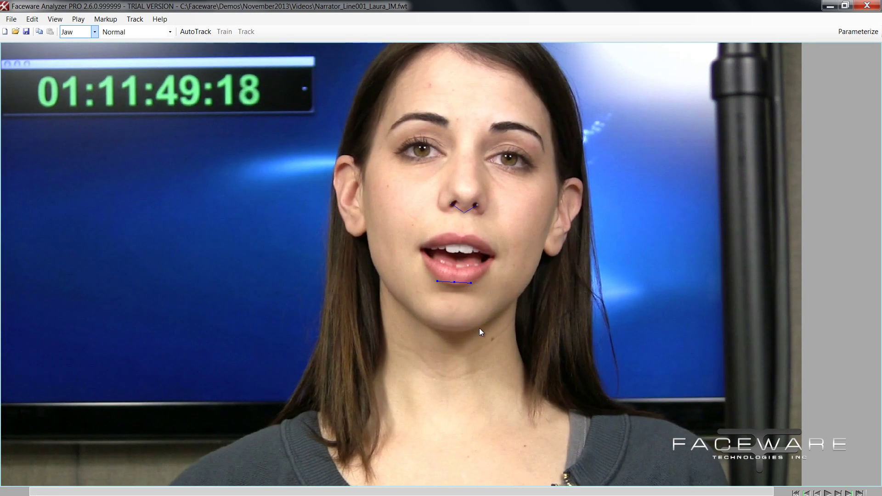
click(33, 21)
click(71, 104)
drag(215, 406, 321, 437)
mouse_move(258, 429)
mouse_down()
mouse_move(391, 395)
mouse_move(441, 336)
mouse_move(452, 335)
mouse_up()
- Raise both jaw line ends to trace the chin's V contour, then go to a closed-mouth frame
scroll(461, 349, up, 2)
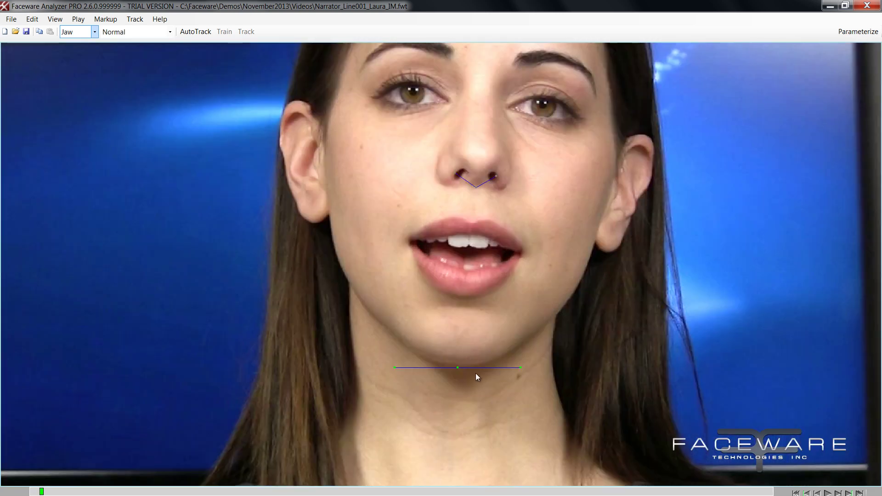
drag(360, 351, 570, 401)
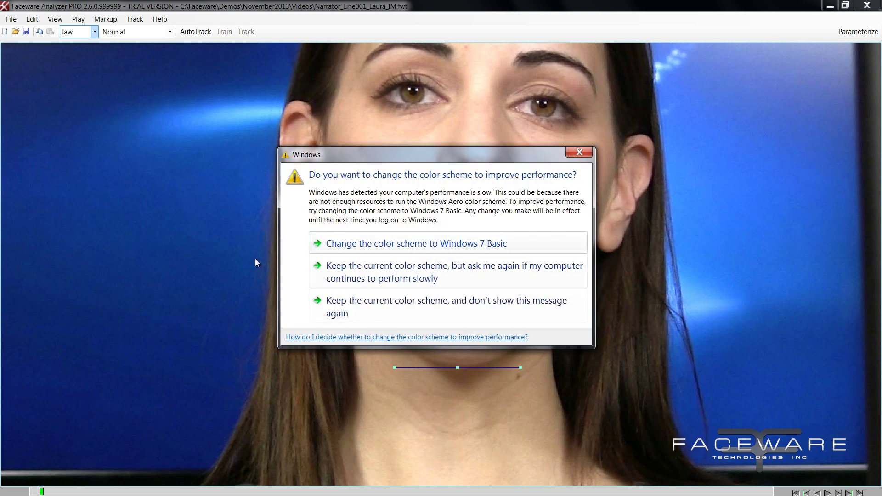
click(577, 151)
drag(459, 367, 457, 370)
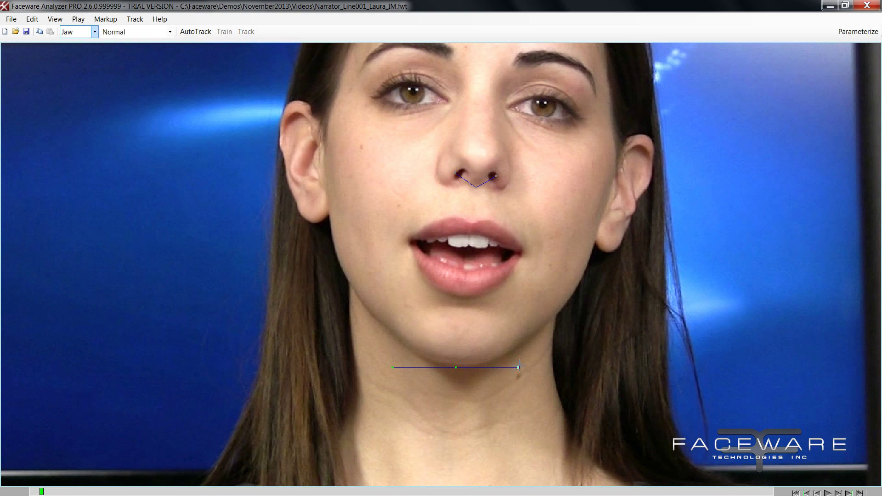
drag(519, 367, 516, 350)
drag(393, 367, 398, 338)
click(78, 493)
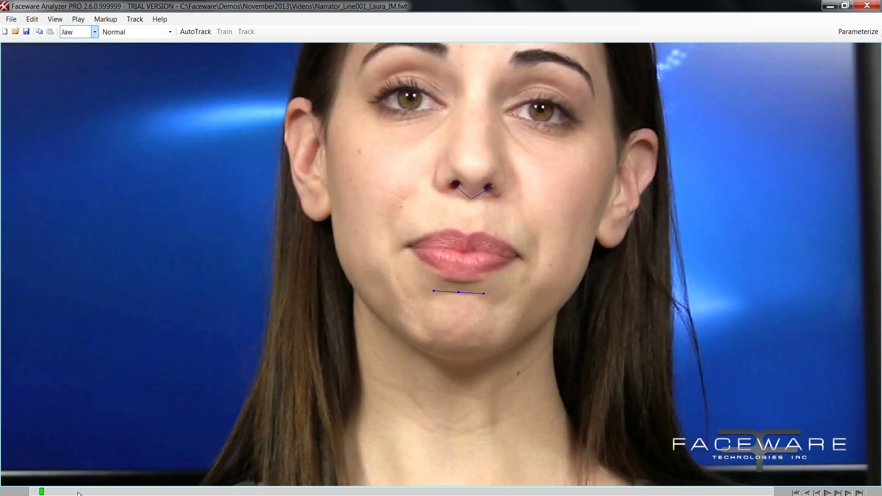
click(82, 493)
- On the closed-mouth frame, select and reset the jaw landmark group
click(78, 493)
drag(420, 280, 503, 322)
click(32, 19)
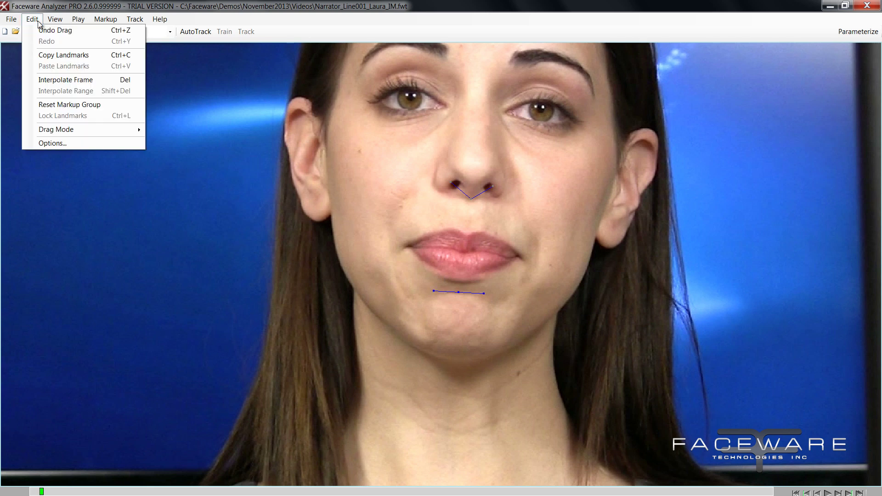
click(64, 103)
scroll(341, 384, down, 3)
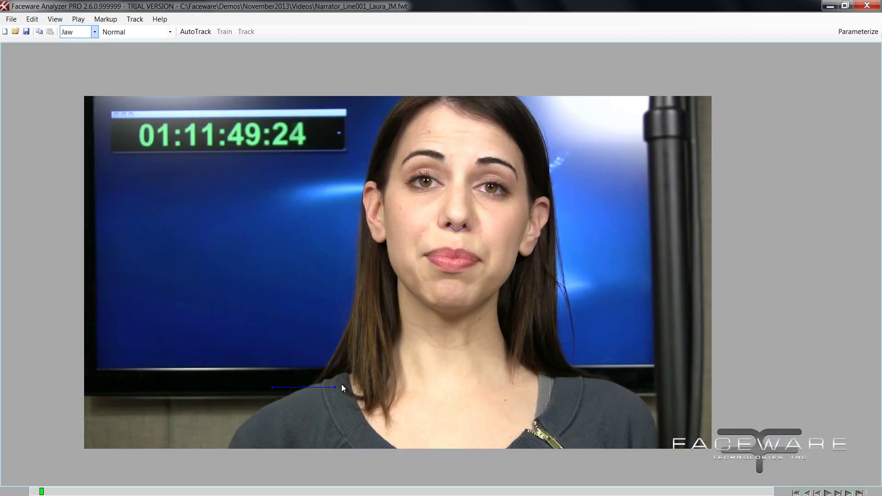
scroll(340, 384, up, 3)
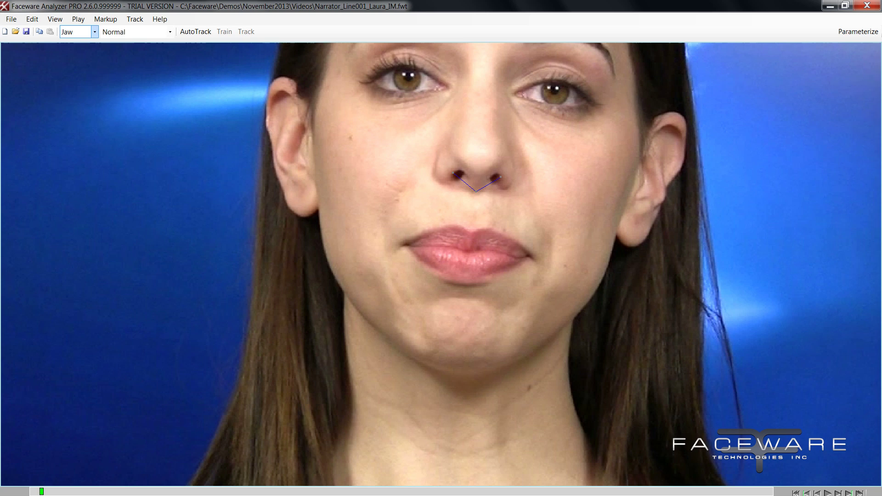
- Copy the jaw landmarks from an open-mouth frame and paste them onto a closed-mouth frame
click(191, 491)
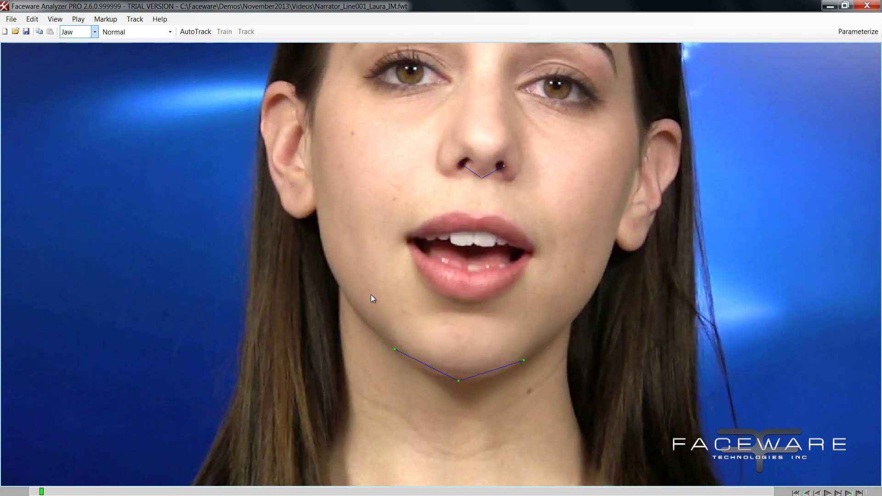
drag(371, 294, 544, 441)
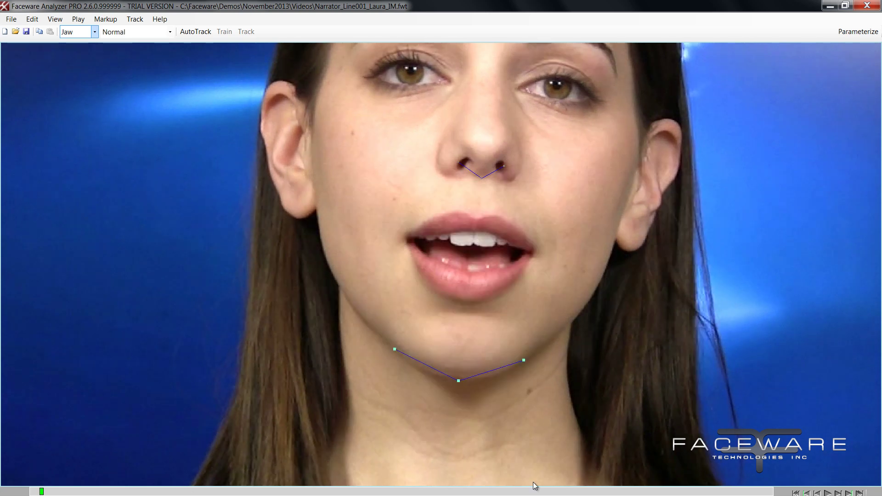
click(32, 19)
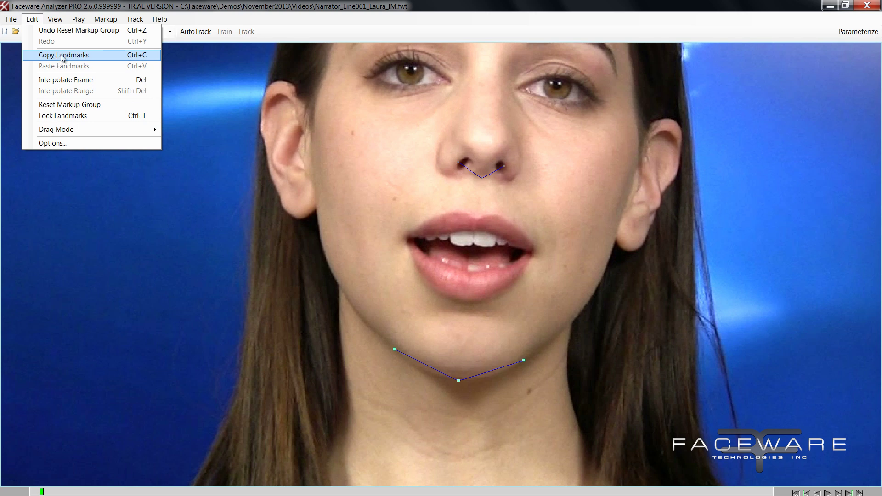
click(62, 55)
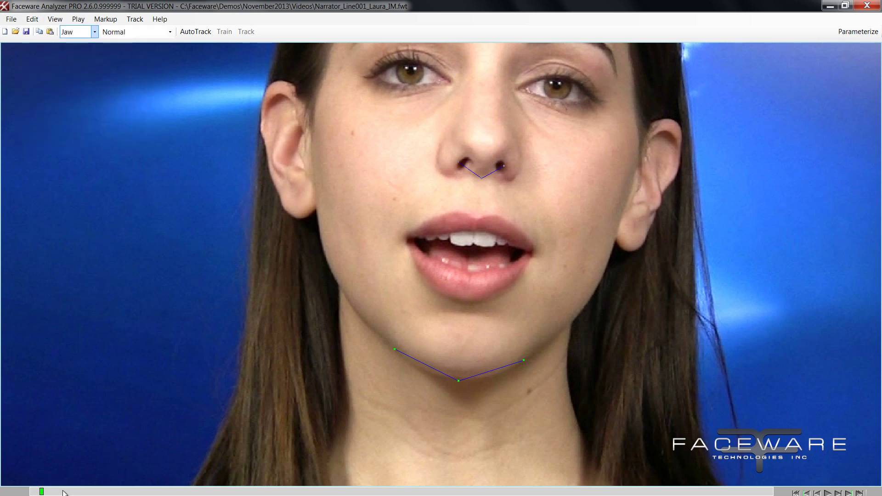
click(66, 493)
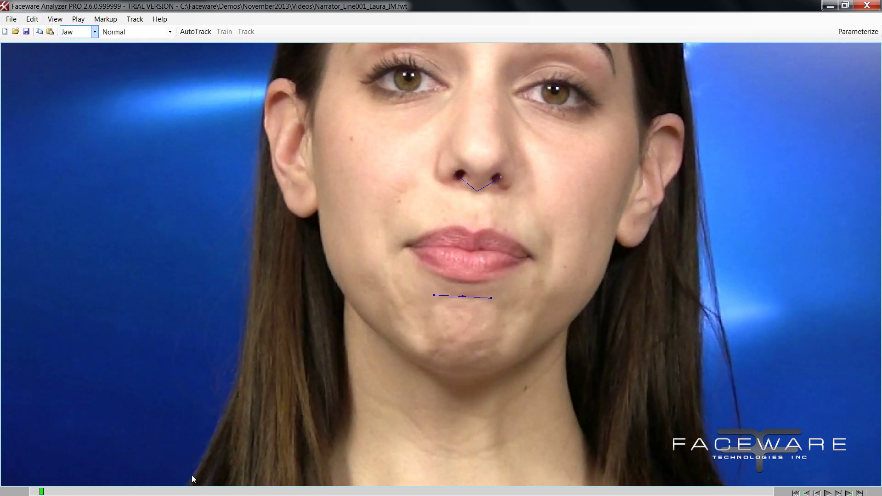
key(ctrl+v)
click(32, 19)
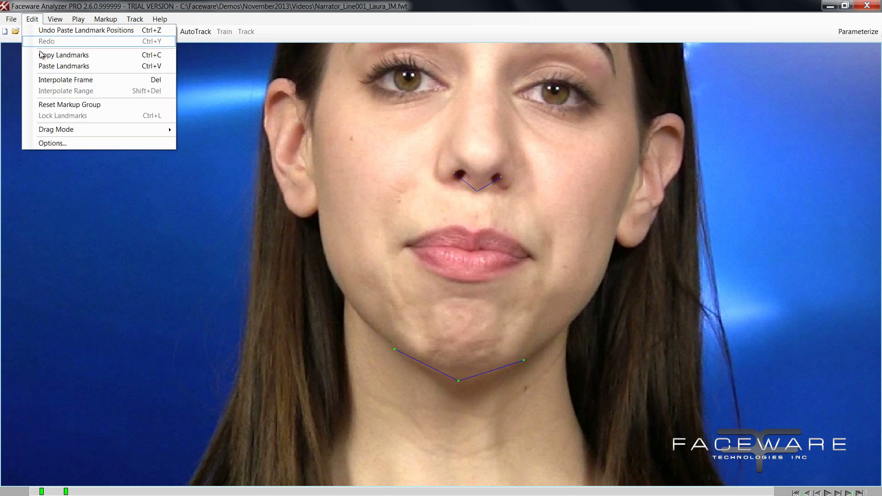
click(64, 67)
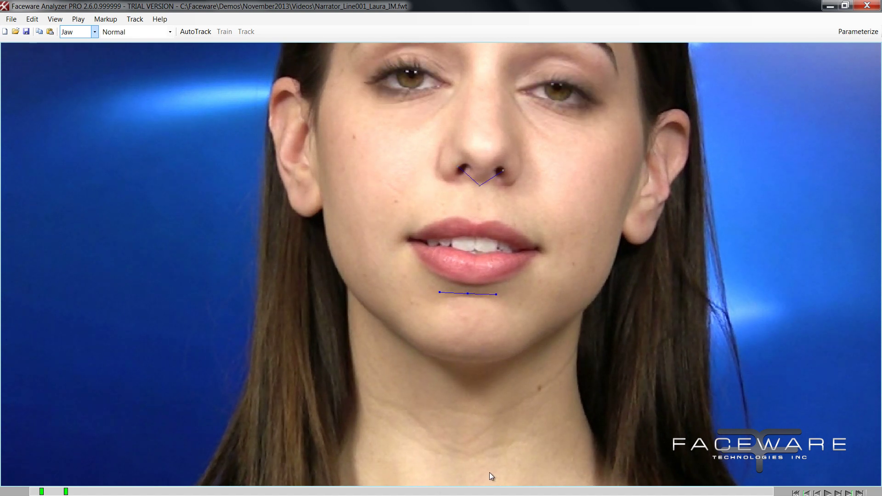
- Paste the jaw landmarks and fit the three points onto the chin line
key(ctrl+v)
drag(558, 412, 370, 328)
drag(459, 381, 461, 368)
drag(527, 345, 528, 350)
- On another open-mouth frame, place the jaw landmarks and raise them to fit the chin
key(space)
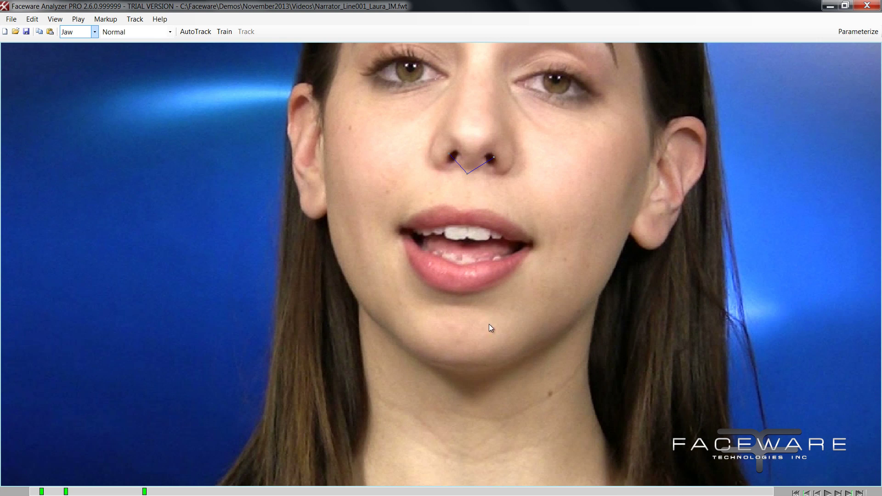
click(477, 361)
drag(550, 395, 366, 304)
drag(459, 383, 459, 375)
drag(397, 342, 395, 339)
- Zoom in to check the jaw line fit, then step forward through frames from the video's start
middle_drag(548, 391, 454, 354)
scroll(454, 355, up, 4)
middle_drag(468, 404, 426, 366)
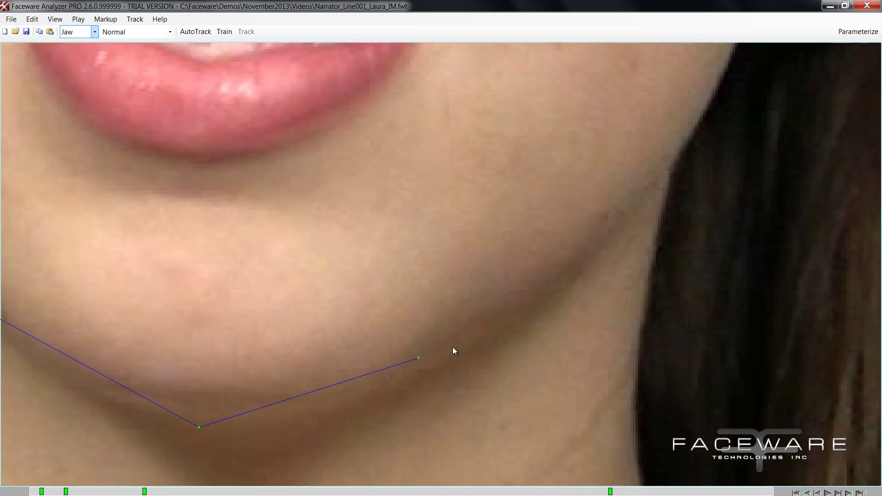
scroll(453, 351, down, 2)
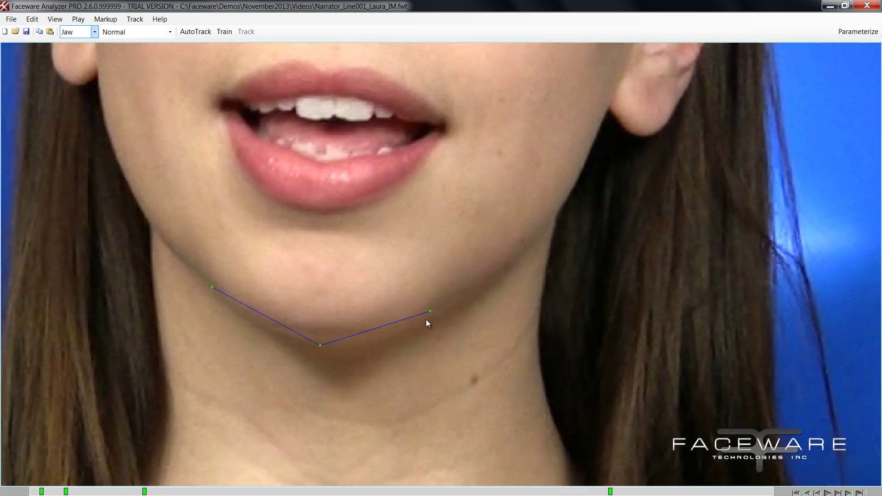
scroll(436, 314, up, 1)
scroll(395, 330, down, 2)
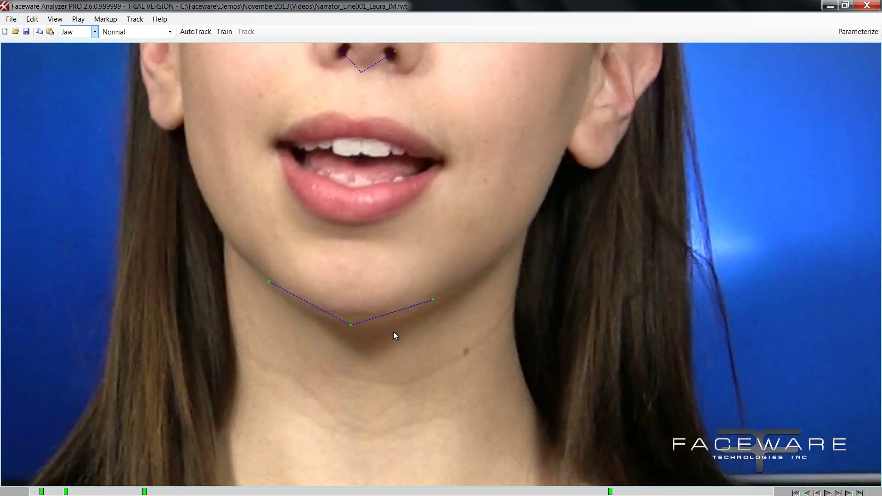
scroll(390, 336, up, 1)
scroll(400, 313, down, 2)
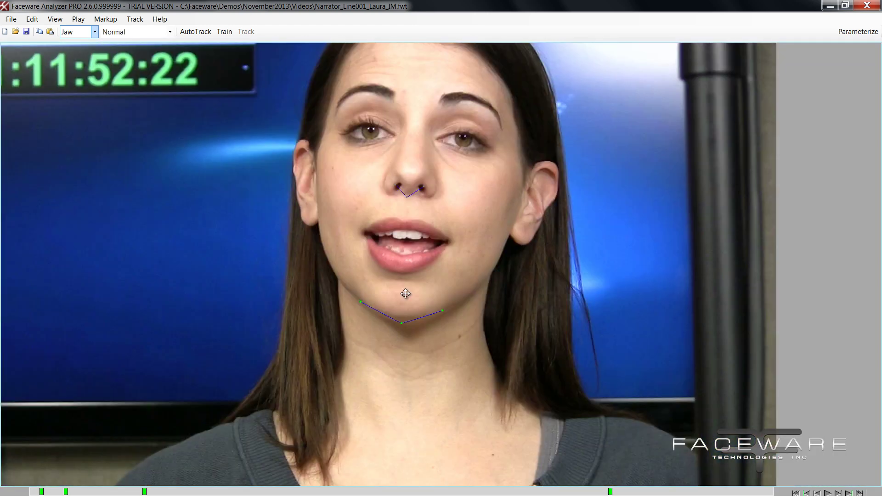
middle_drag(406, 294, 415, 322)
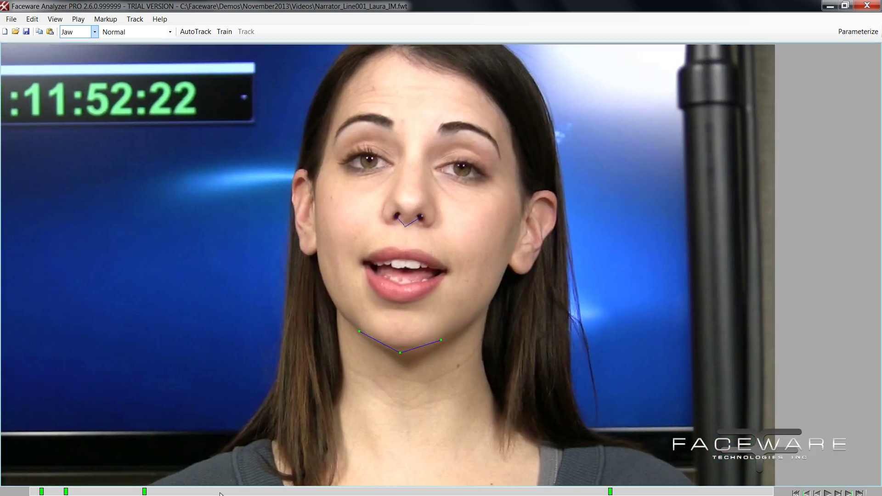
drag(220, 494, 204, 494)
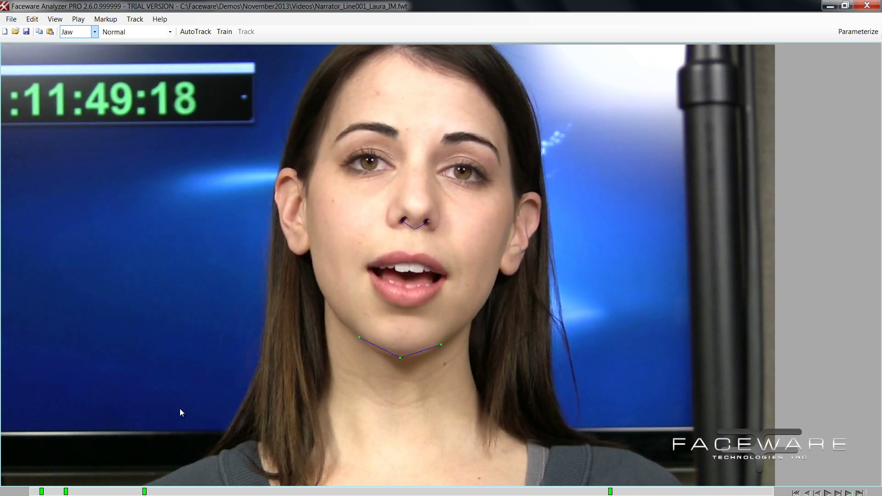
key(Right)
key(Right)
key(Right)
key(Right)
key(Right)
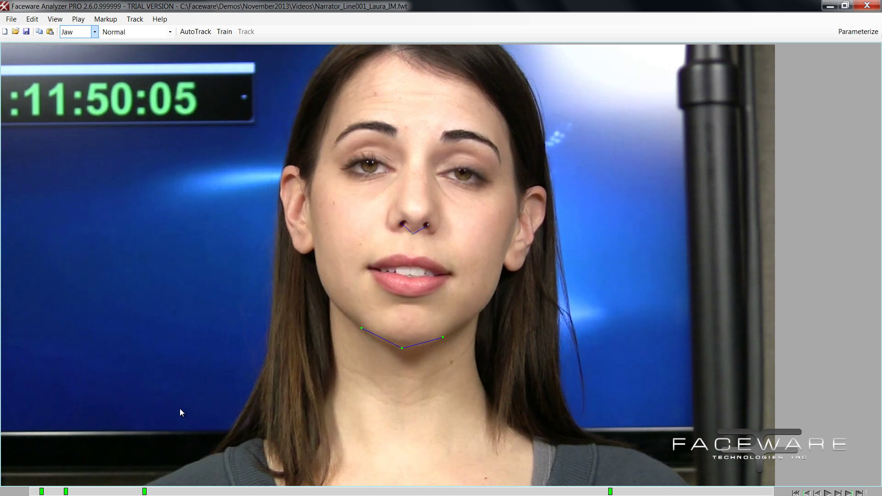
key(Right)
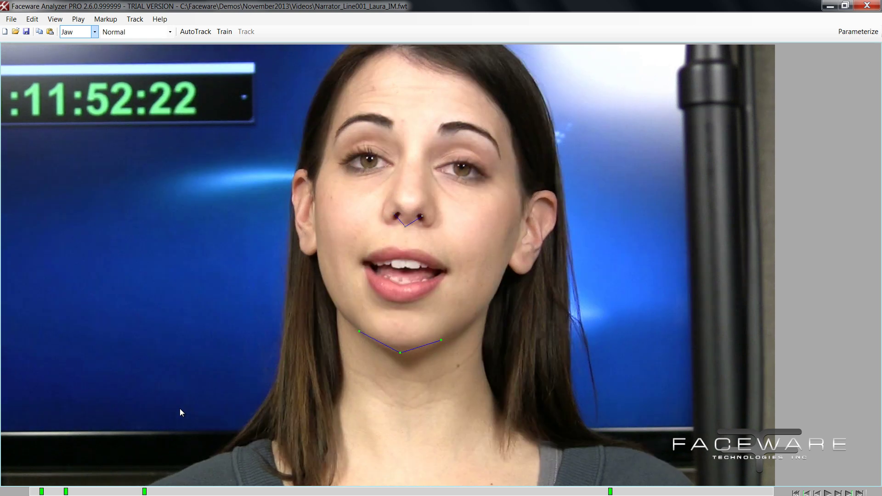
- Train the jaw model, track the Jaw group across the video, and replay it from the start
click(224, 32)
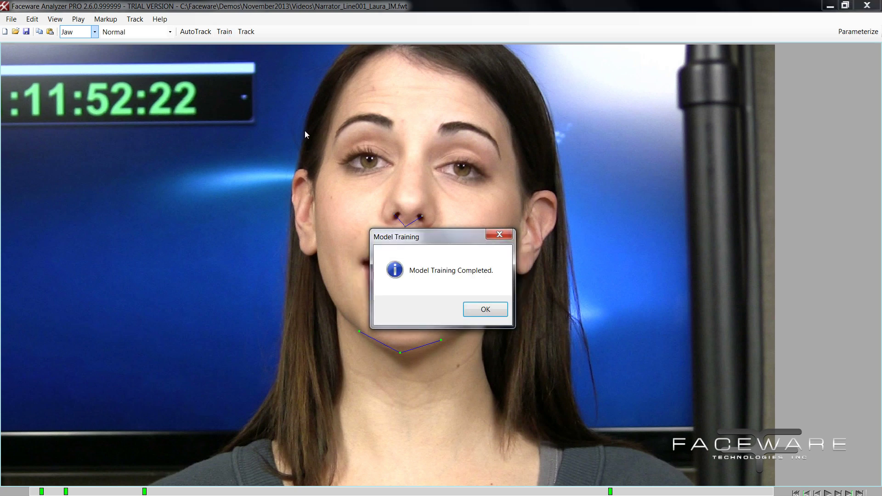
click(490, 310)
click(246, 31)
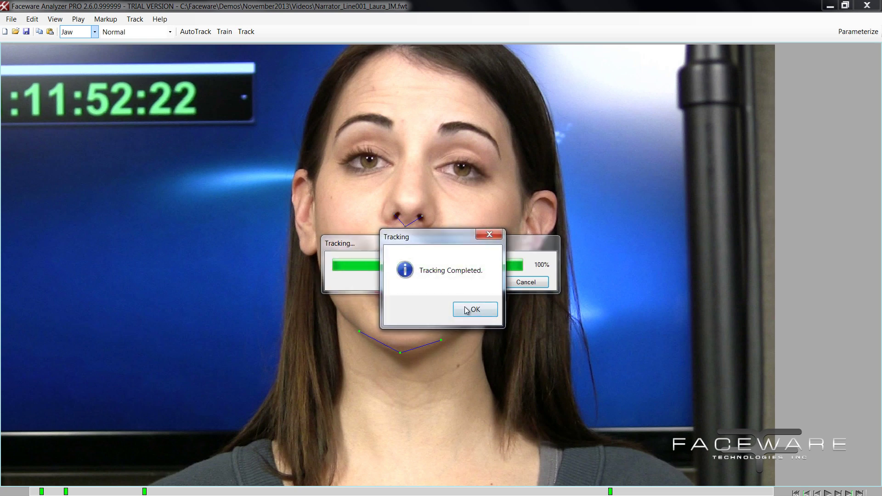
click(475, 309)
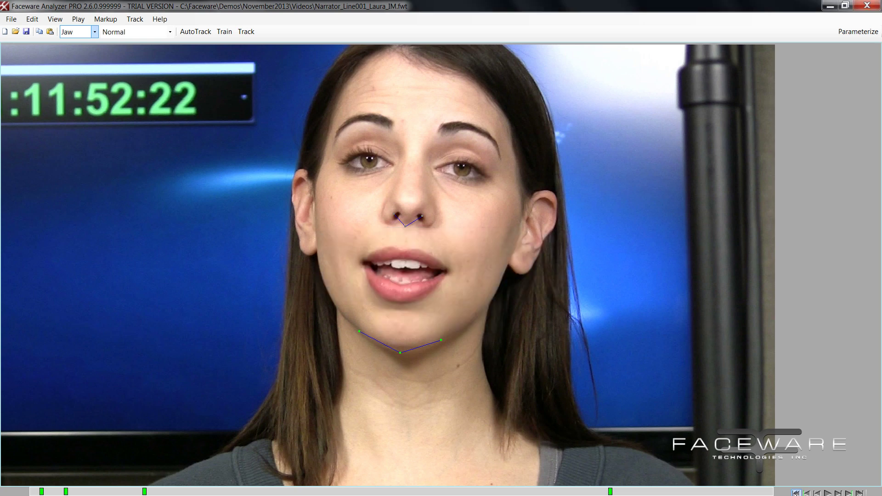
click(796, 492)
click(827, 492)
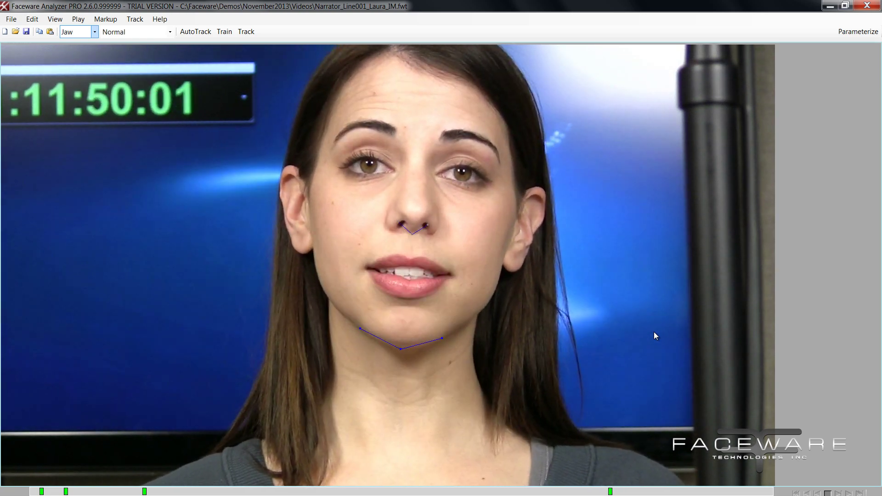
- Stop playback and step through frames to confirm the jaw line follows the chin, then replay
click(827, 493)
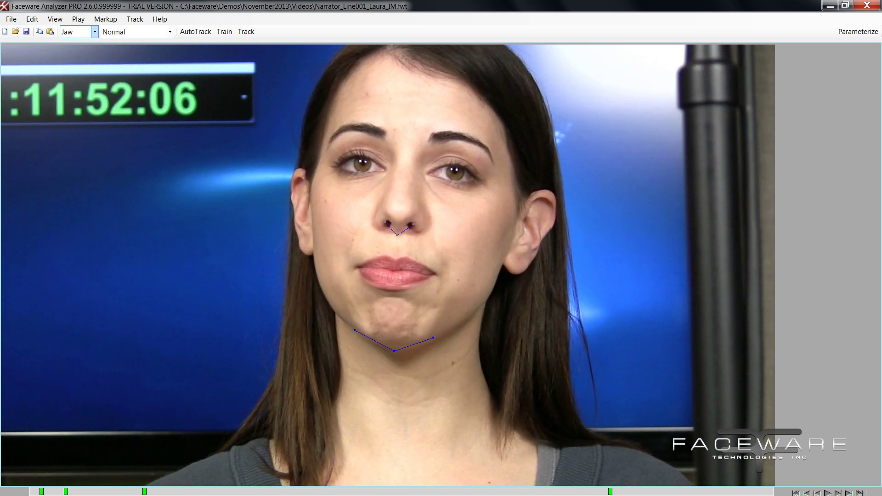
key(Right)
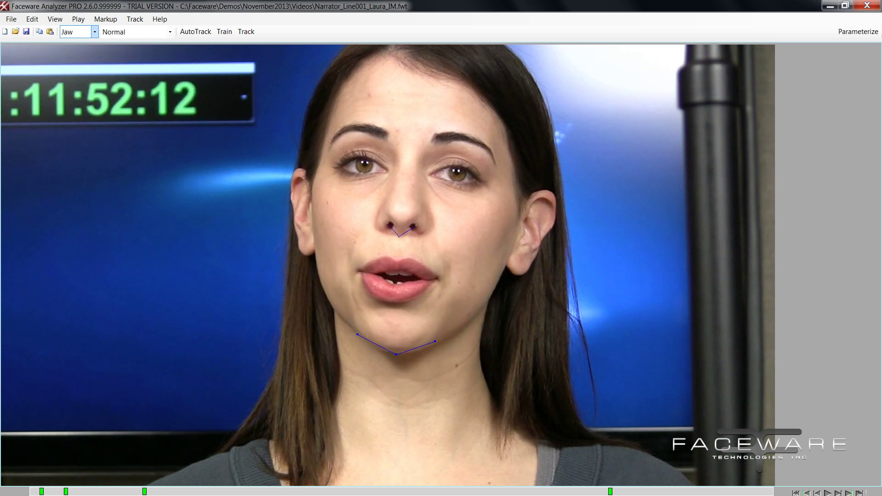
key(Left)
key(Left)
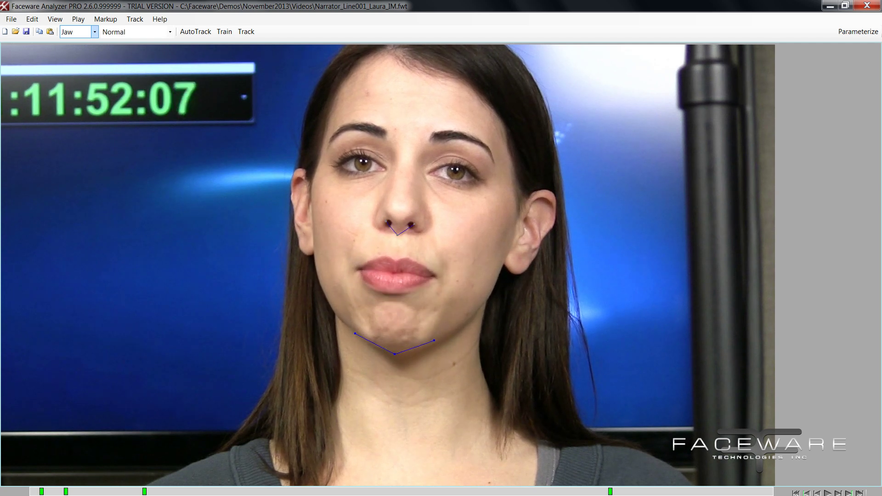
key(Right)
key(Right)
key(Right)
key(Right)
key(Right)
key(Right)
key(Right)
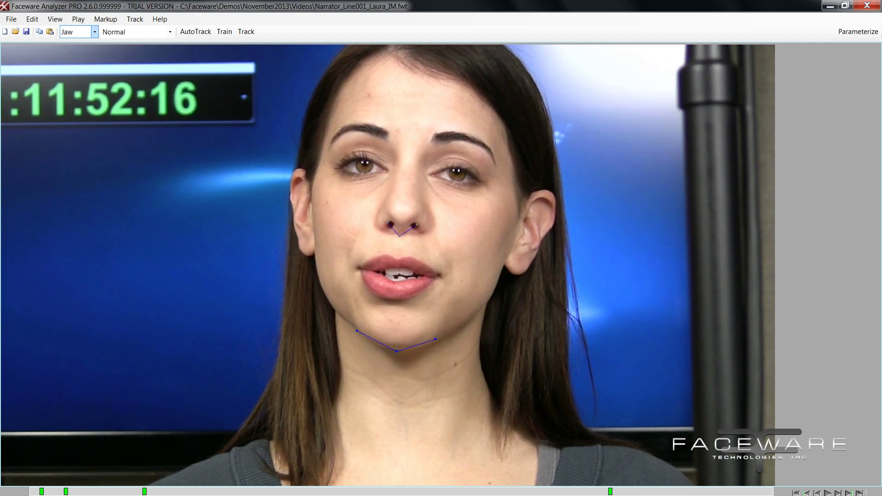
key(Right)
key(Right)
key(Right)
key(Right)
key(Right)
key(Right)
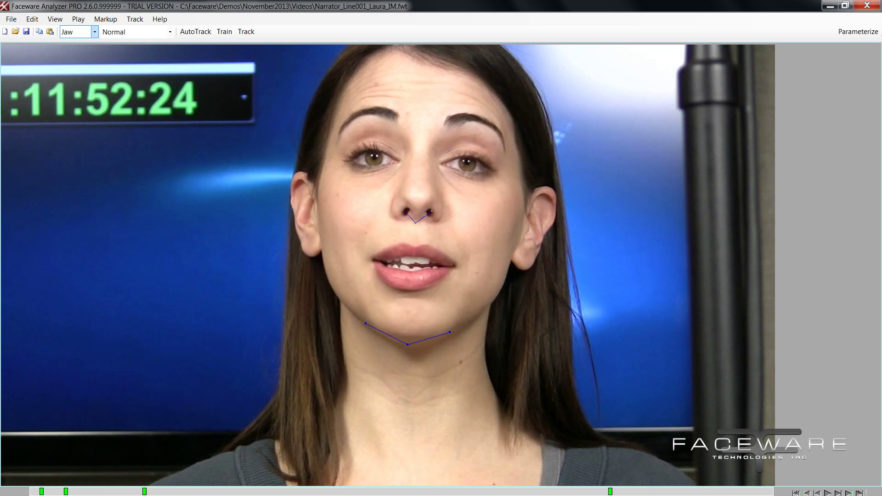
key(Right)
key(Right)
key(Right)
key(Right)
key(Right)
key(Right)
key(Right)
key(Right)
key(Right)
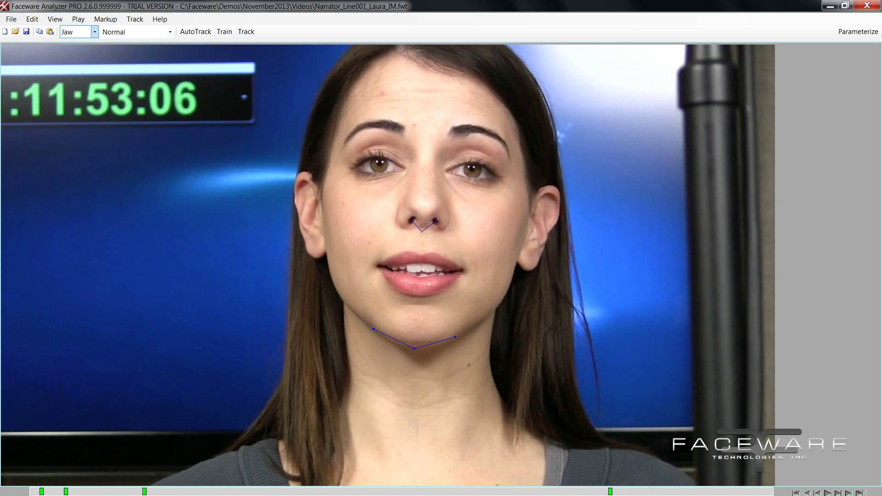
key(Right)
key(Right)
key(Right)
key(Right)
key(Right)
key(Right)
key(Right)
key(Right)
key(Right)
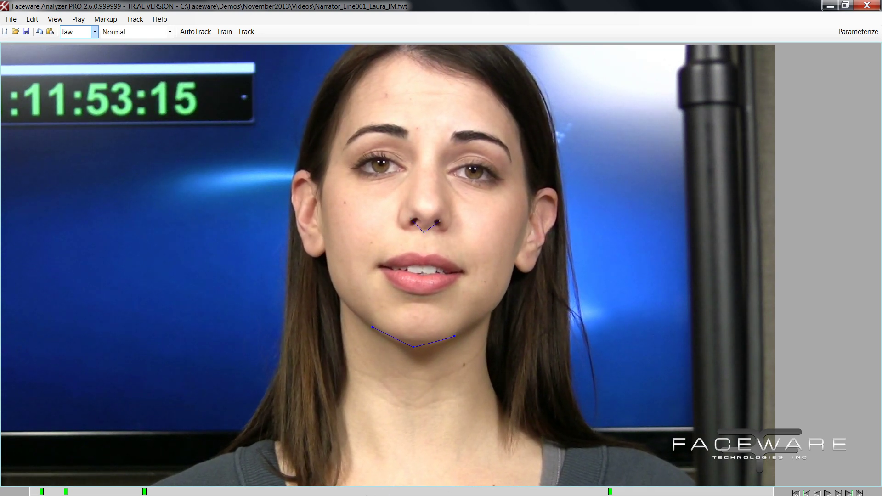
click(366, 492)
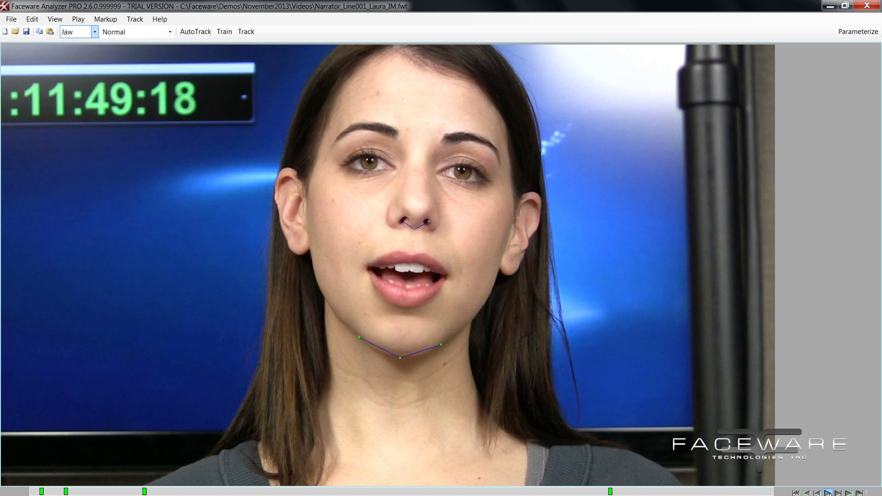
click(828, 492)
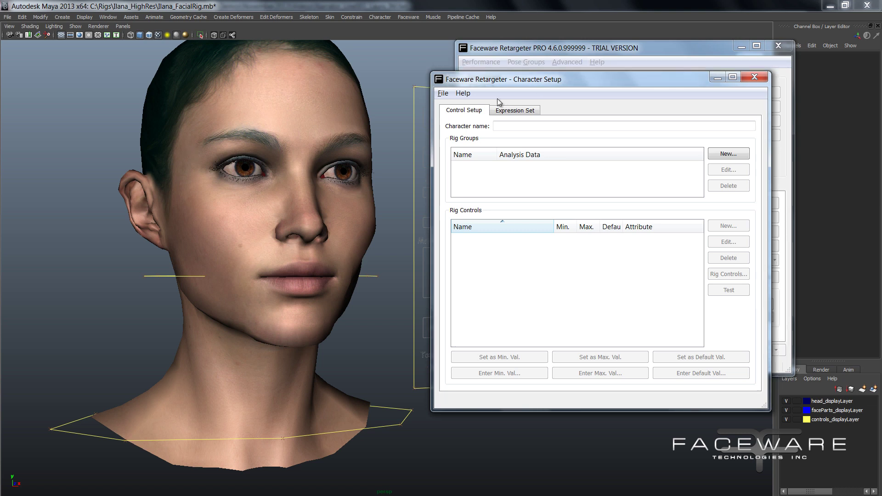
- Load the character configuration Ilana_ExpressionSet_Maya_FTI_updated.xml into Character Setup
click(442, 93)
click(459, 117)
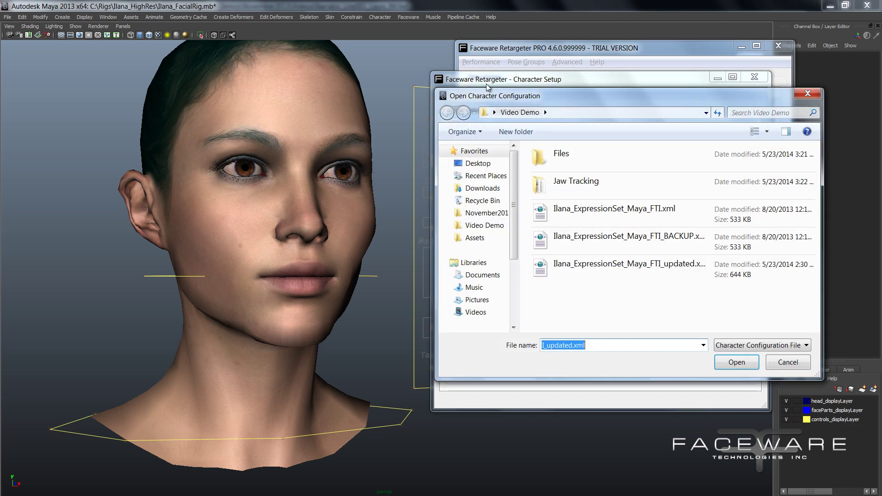
click(626, 266)
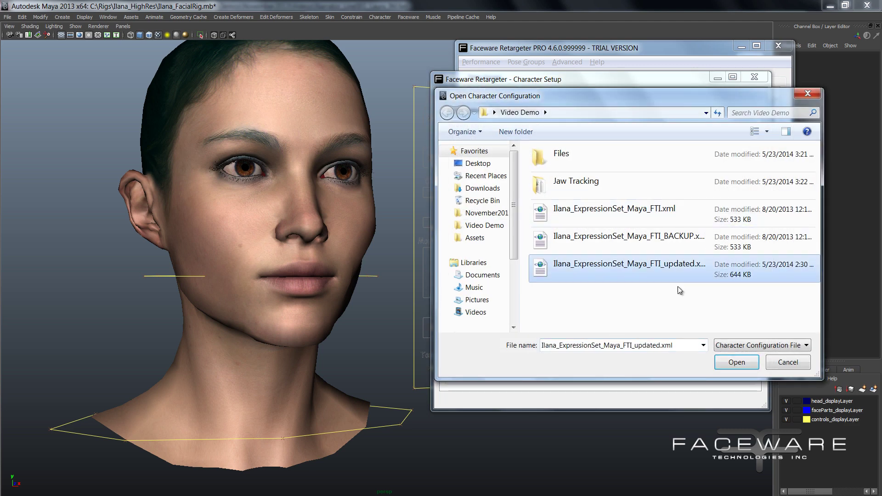
click(736, 362)
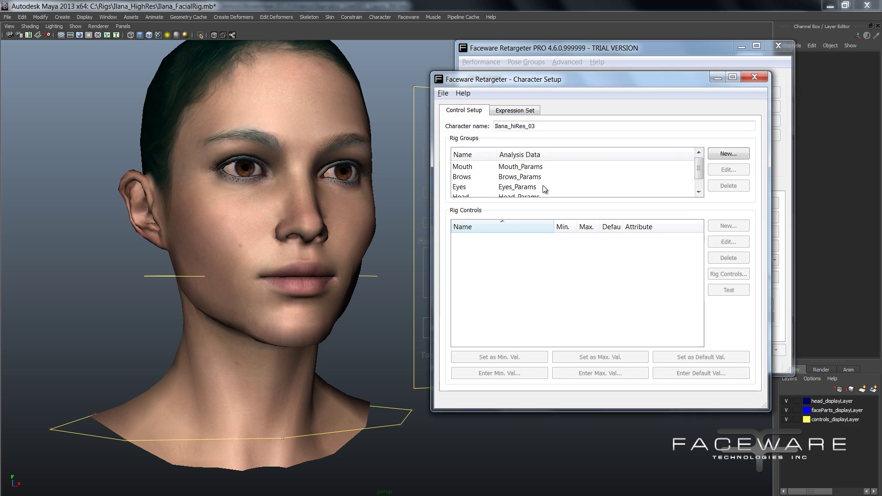
- Review the controls of the Head, Mouth and Eyes rig groups
drag(698, 173, 698, 178)
click(528, 187)
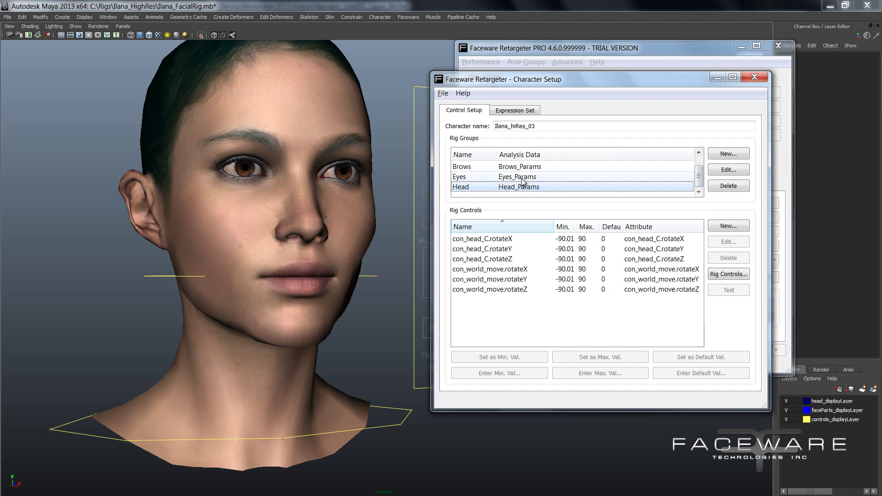
scroll(526, 174, up, 1)
click(526, 165)
scroll(527, 163, down, 1)
click(527, 187)
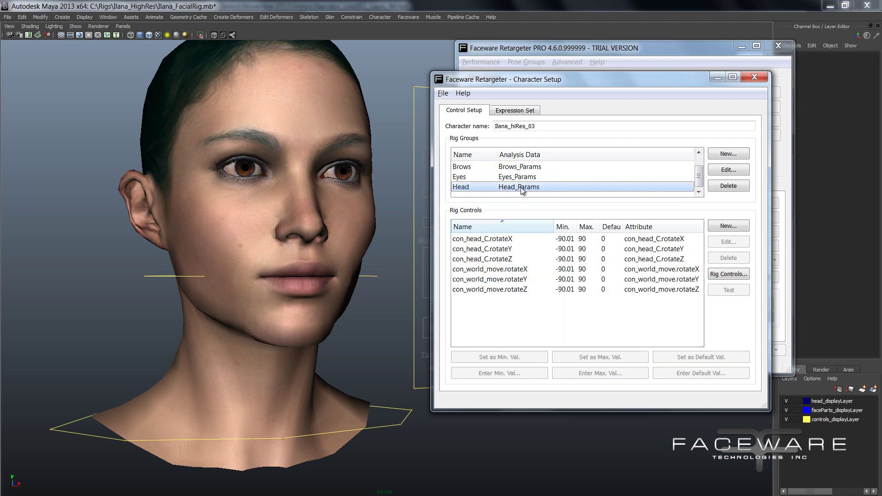
scroll(528, 189, up, 1)
click(524, 166)
click(520, 187)
scroll(520, 189, down, 1)
click(520, 187)
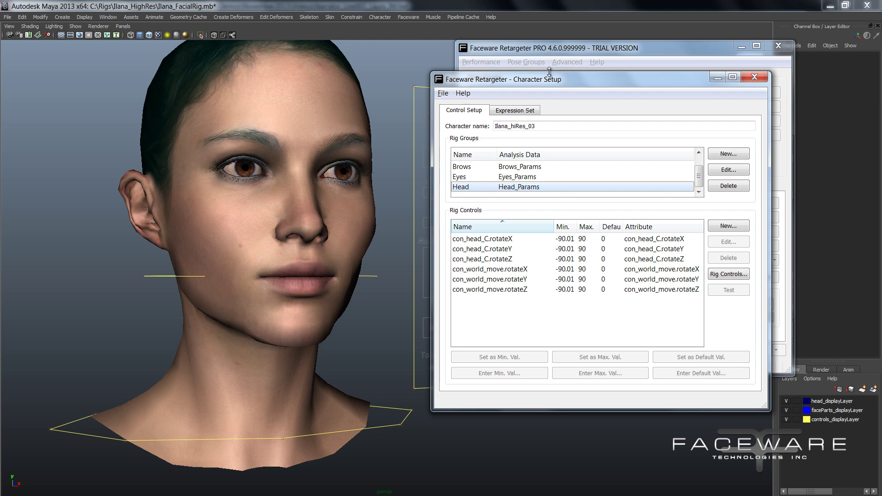
drag(548, 85, 548, 63)
scroll(527, 162, up, 1)
click(527, 163)
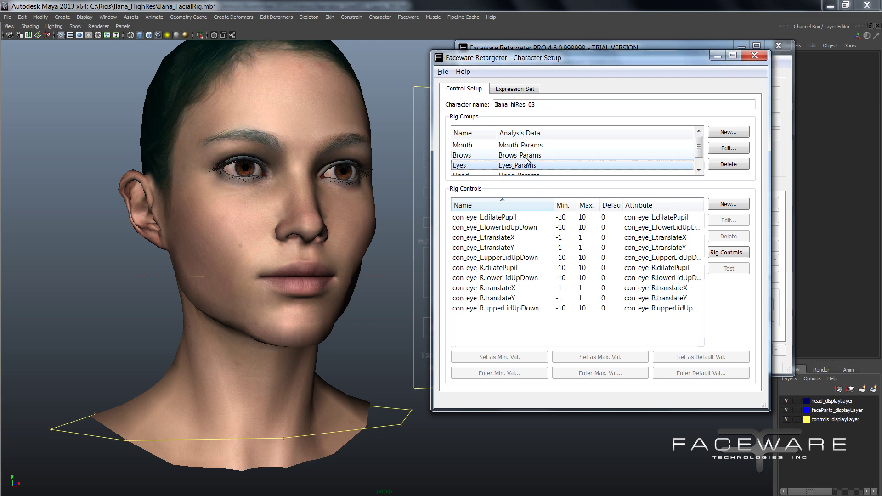
- Create a rig group named Jaw using Head_Params analysis data, and select it
click(728, 133)
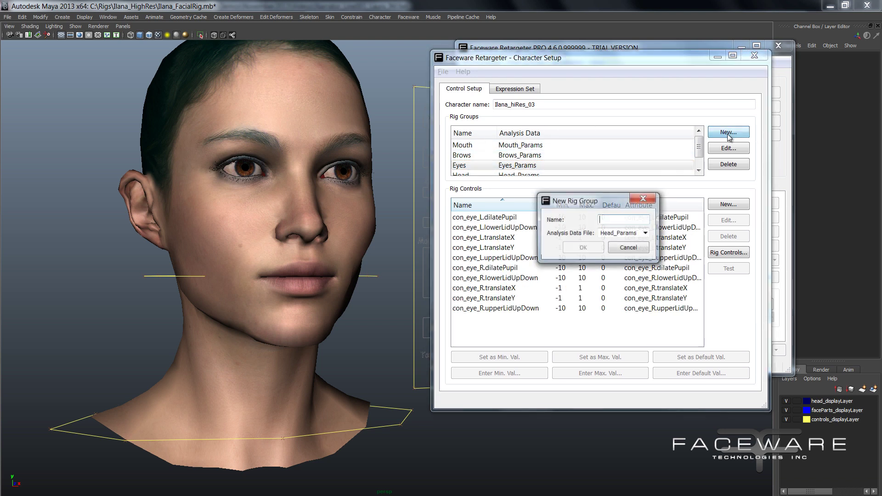
text(Jaw)
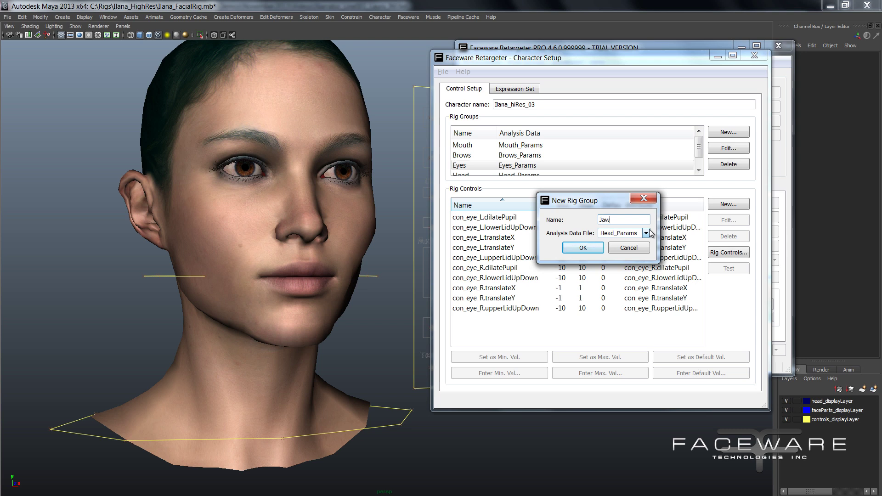
click(647, 233)
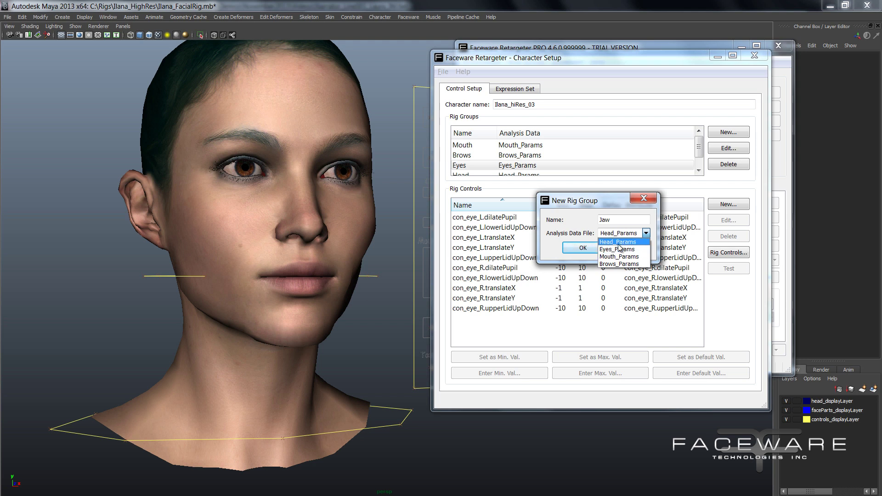
click(618, 243)
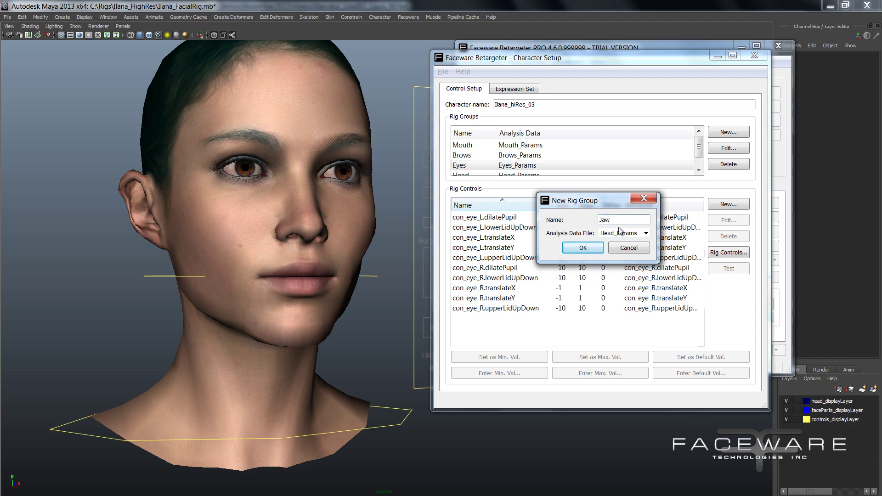
click(582, 248)
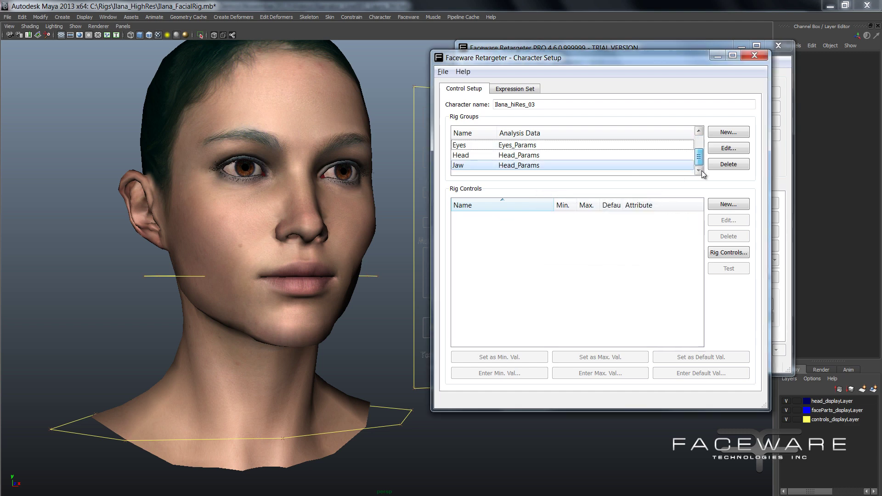
click(491, 156)
click(493, 165)
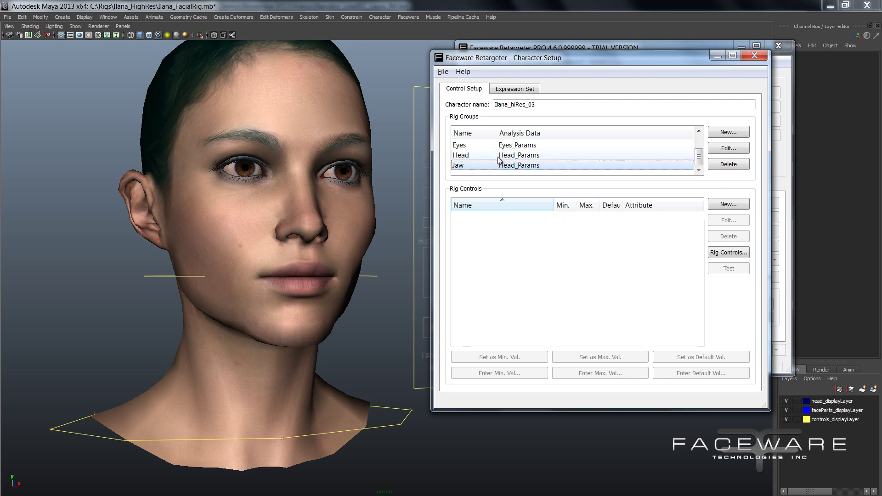
click(496, 156)
click(495, 165)
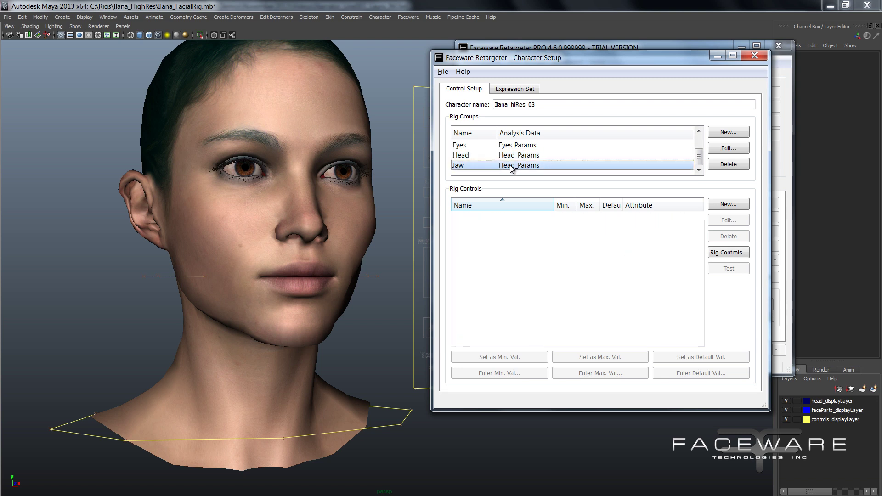
- Move the con_mouthJawChin_na control down so the character's mouth opens
drag(533, 61, 557, 71)
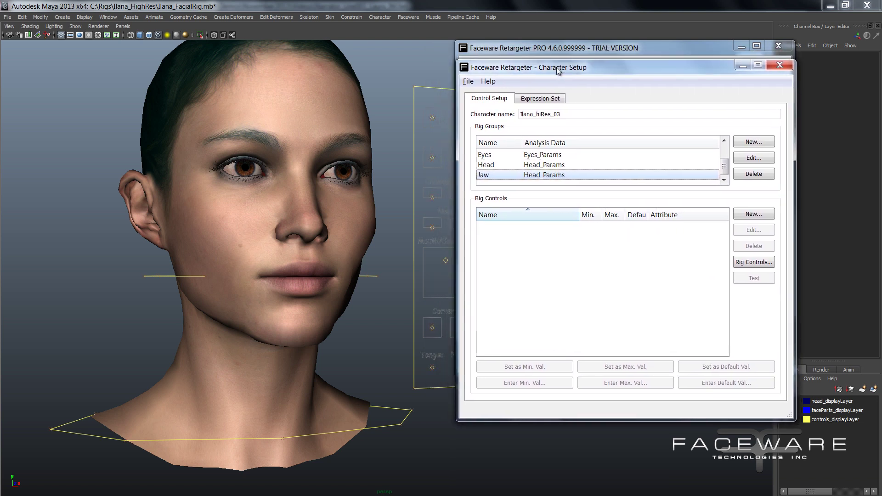
alt+middle_drag(383, 282, 324, 281)
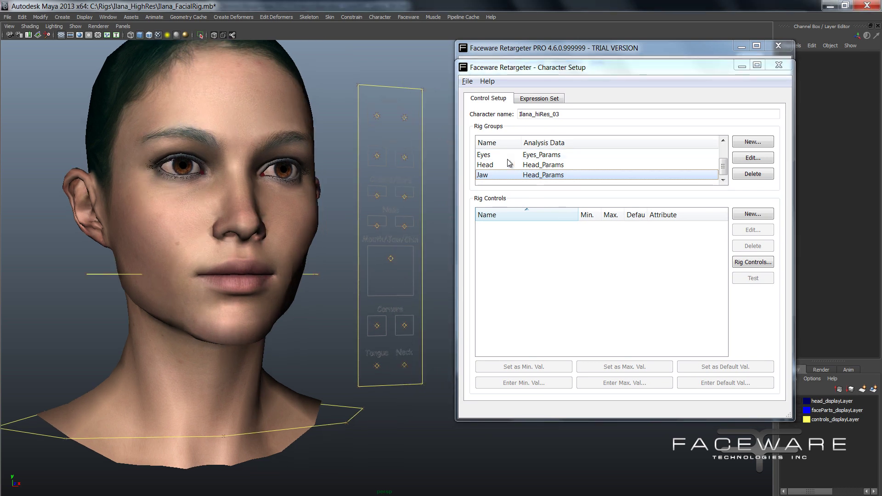
click(391, 258)
key(w)
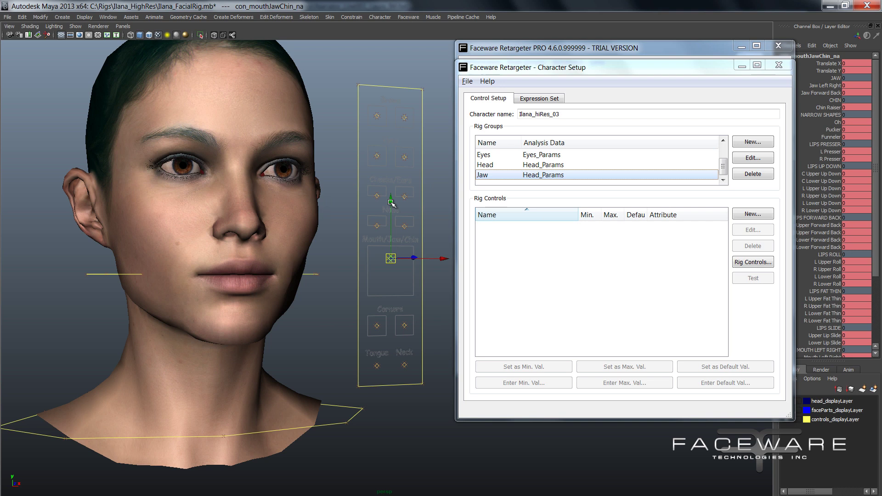
drag(393, 202, 391, 288)
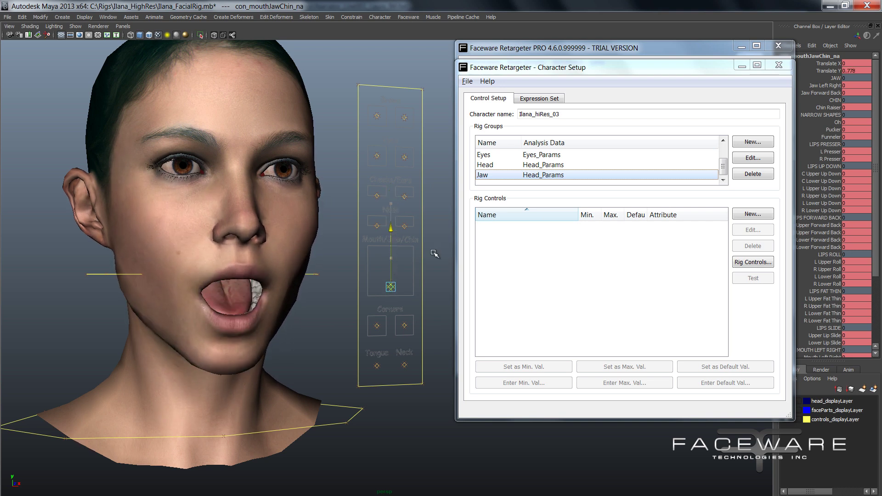
- Try adding the jaw control's translateY to the Jaw group, then dismiss the rejection error
click(528, 175)
click(765, 263)
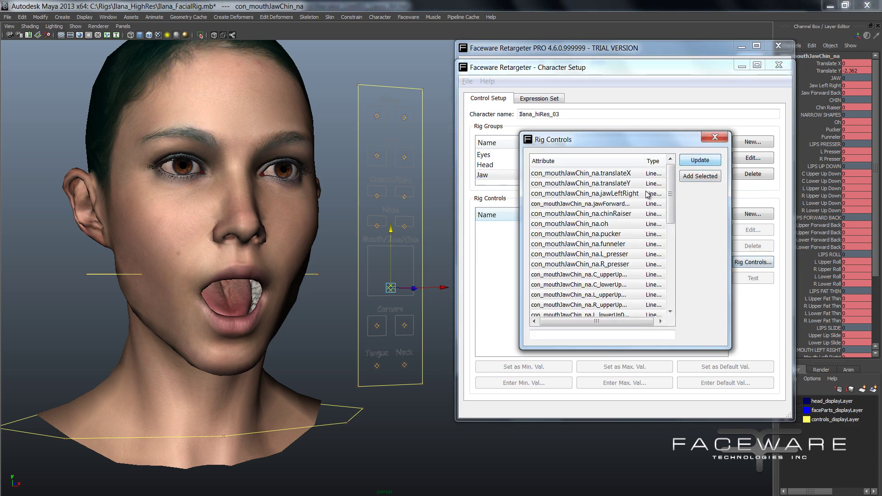
click(634, 184)
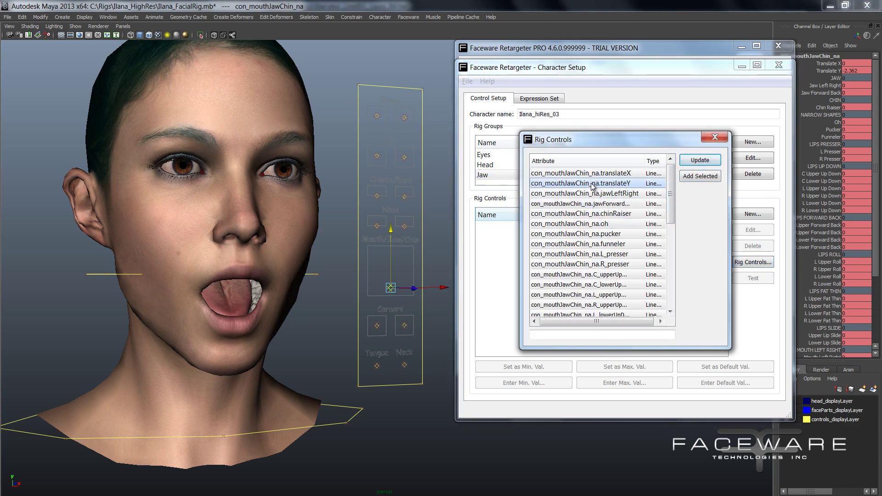
click(701, 180)
drag(658, 205, 621, 181)
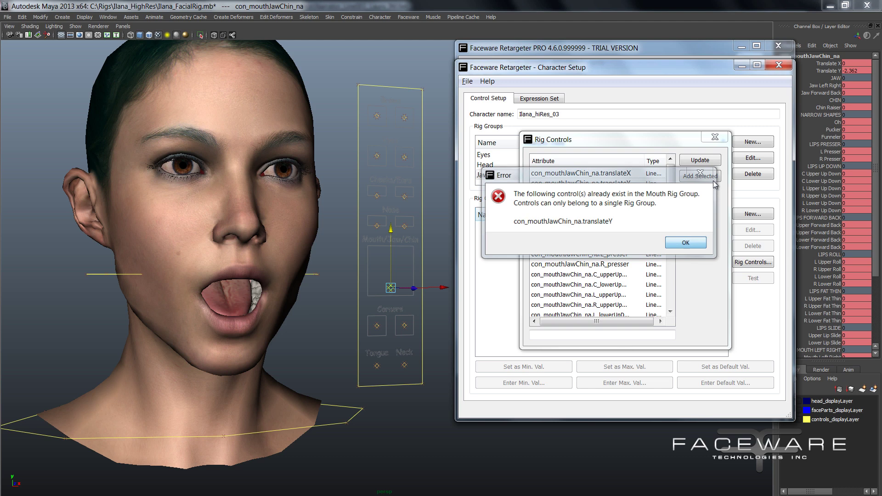
click(686, 242)
click(715, 137)
- Select the Mouth rig group's jaw translate controls, widening the Name column to read them
click(510, 166)
scroll(519, 167, up, 1)
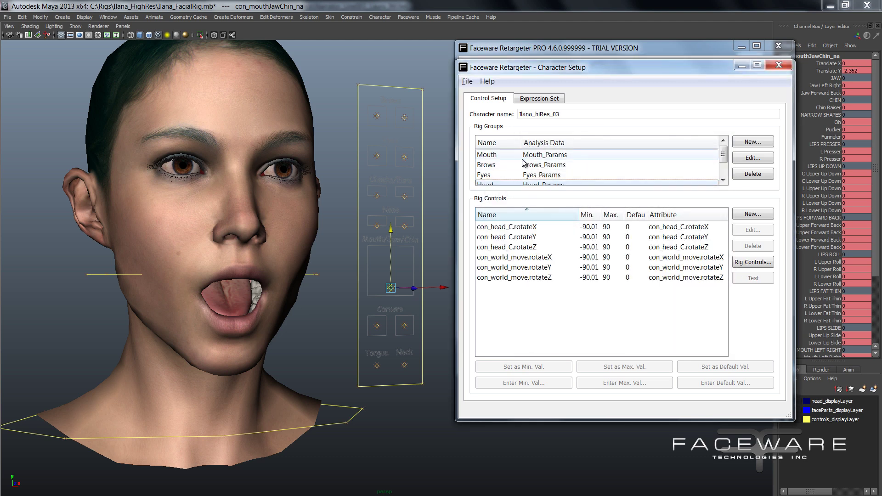
click(524, 166)
click(523, 157)
click(517, 267)
scroll(535, 271, down, 10)
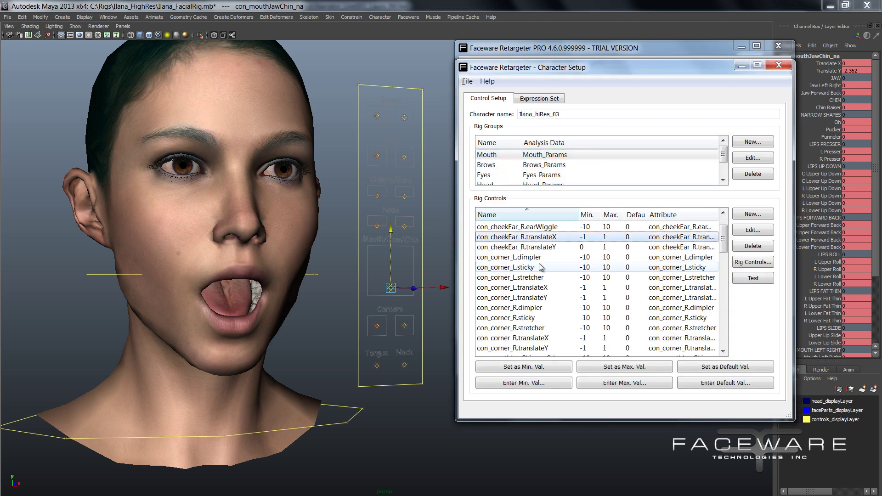
scroll(559, 306, down, 5)
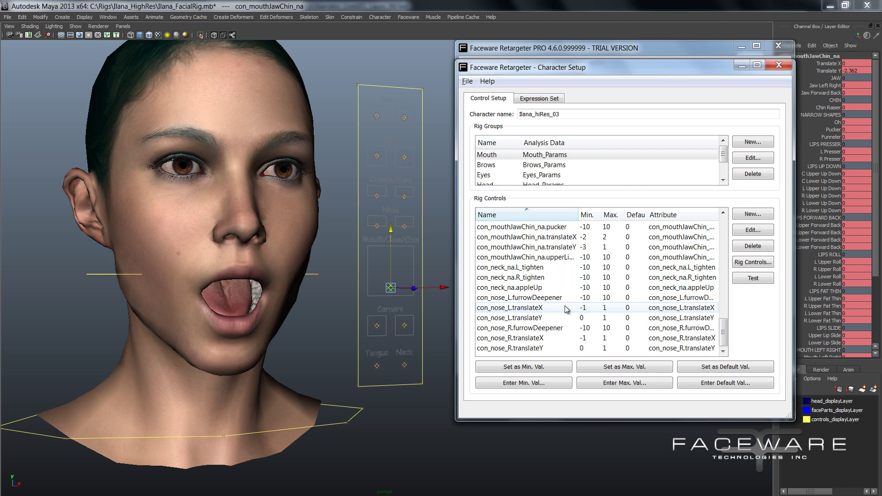
drag(564, 241, 565, 248)
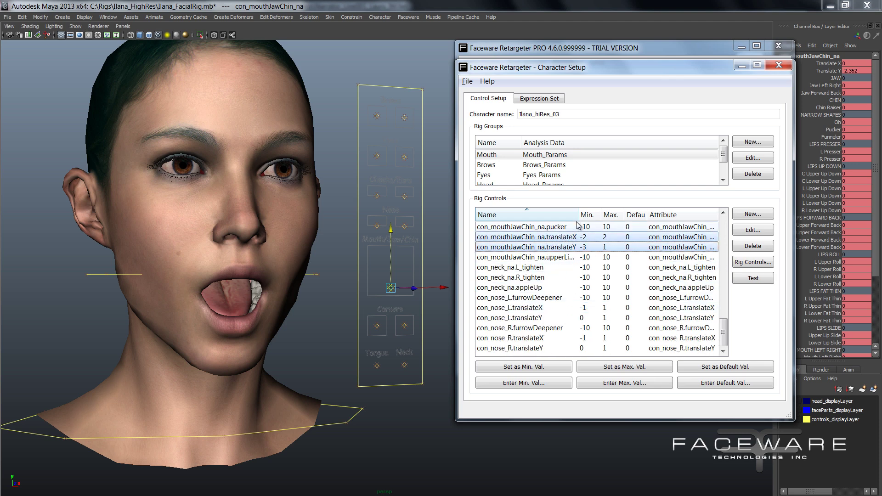
double_click(578, 215)
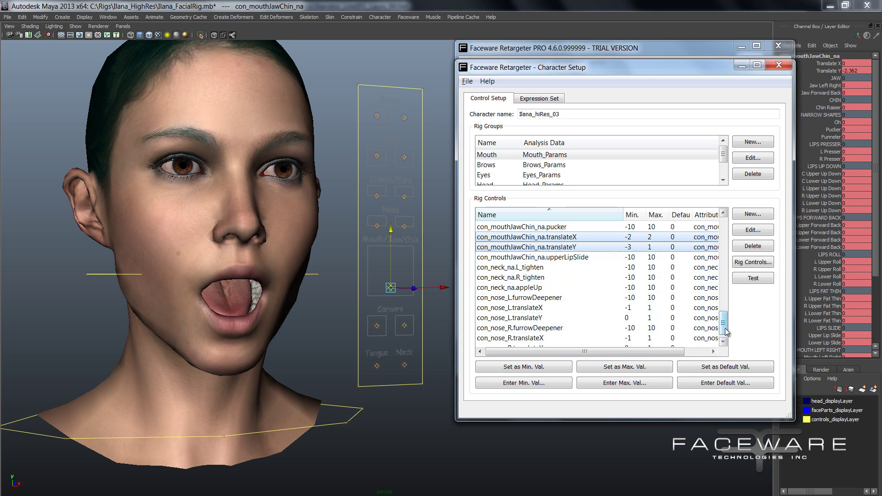
scroll(726, 331, up, 3)
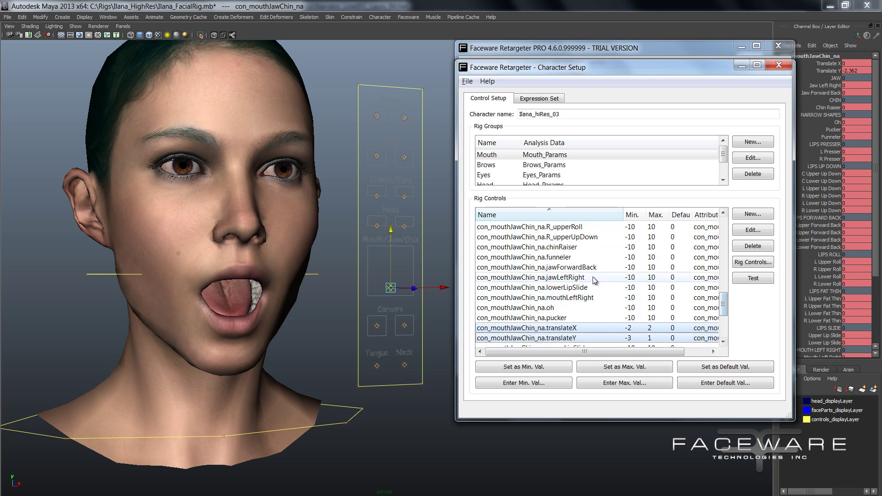
- Add jawLeftRight and jawForwardBack to the selection and delete all four from Mouth
ctrl+click(595, 278)
ctrl+click(593, 268)
drag(723, 304, 725, 312)
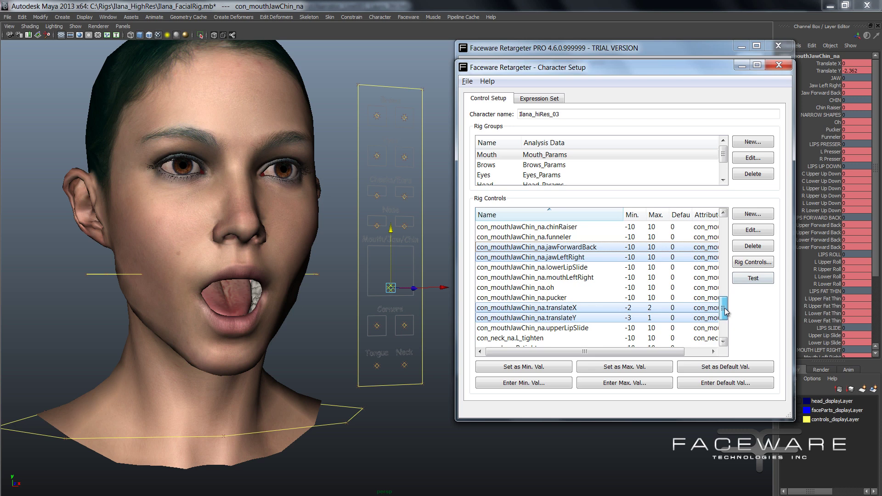
click(753, 246)
click(615, 256)
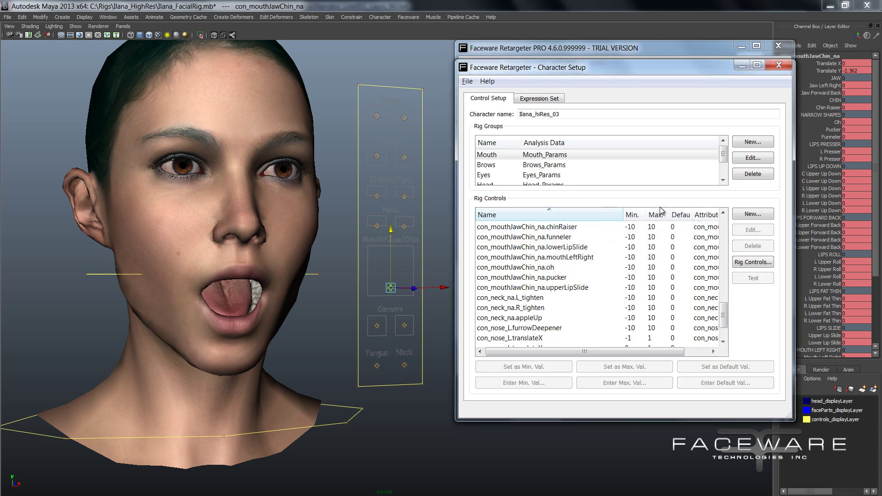
- Add con_mouthJawChin_na's translateX, translateY, jawLeftRight and jawForwardBack attributes to the Jaw group
drag(723, 154, 723, 167)
click(503, 179)
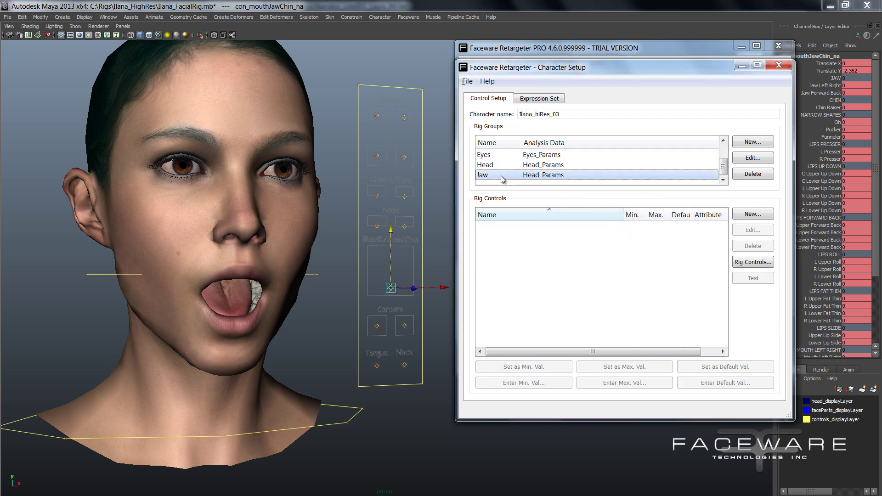
click(753, 261)
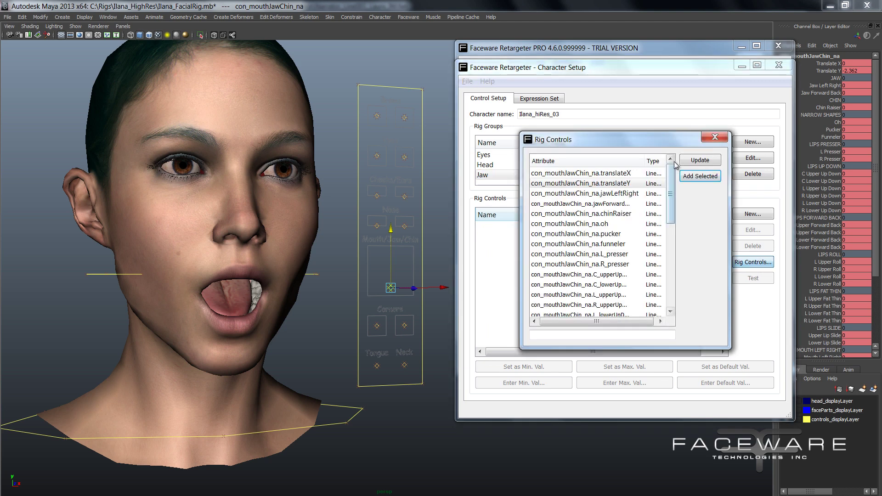
click(700, 160)
drag(597, 173, 616, 184)
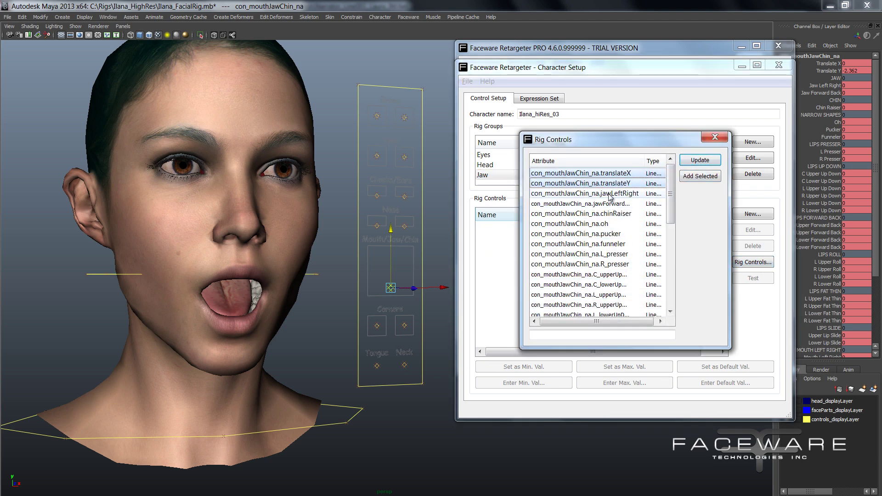
shift+click(597, 203)
drag(610, 140, 589, 174)
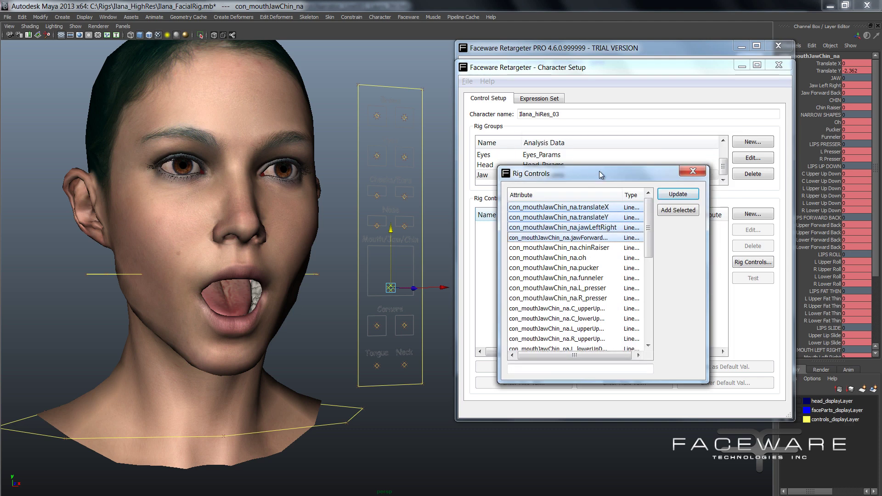
click(682, 212)
click(692, 171)
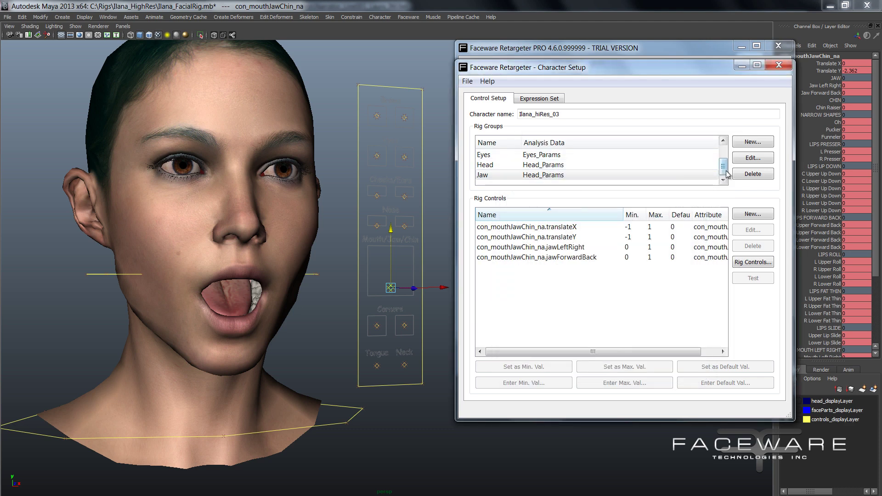
- Check the Jaw group's four controls and their default ranges in the Rig Controls list
scroll(724, 170, up, 1)
click(540, 154)
scroll(725, 182, down, 1)
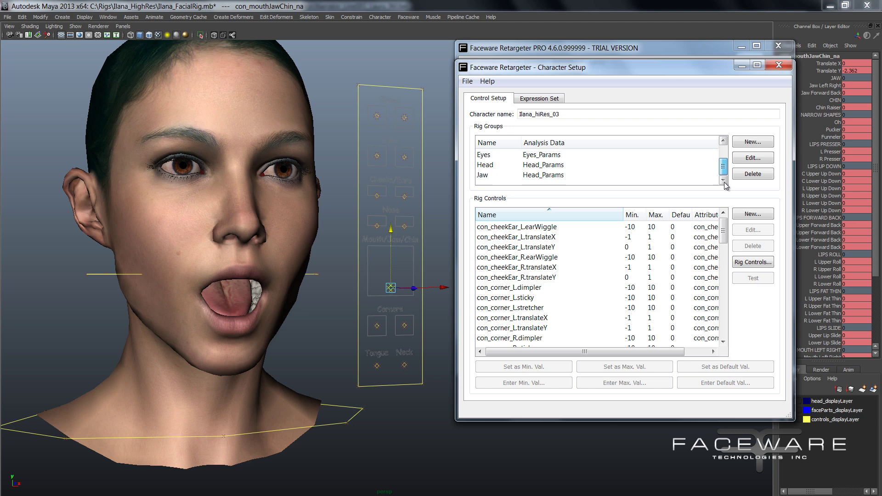
click(532, 177)
drag(602, 227, 602, 257)
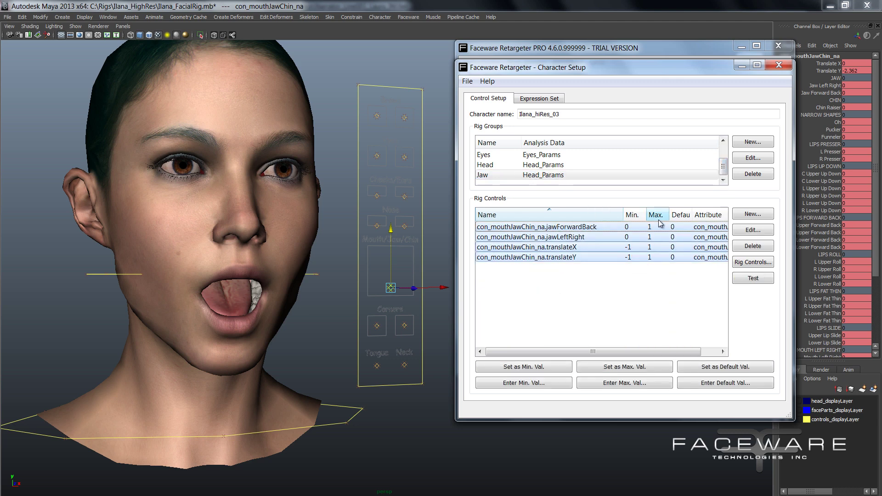
drag(692, 214, 700, 211)
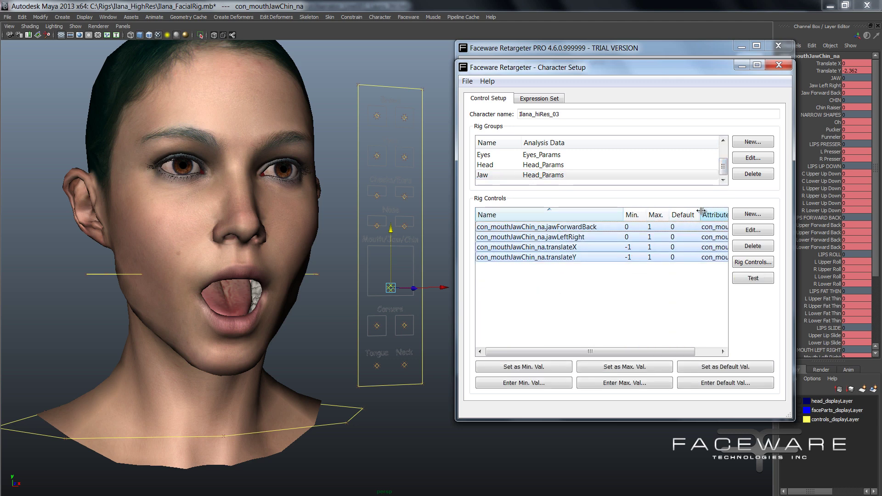
click(681, 303)
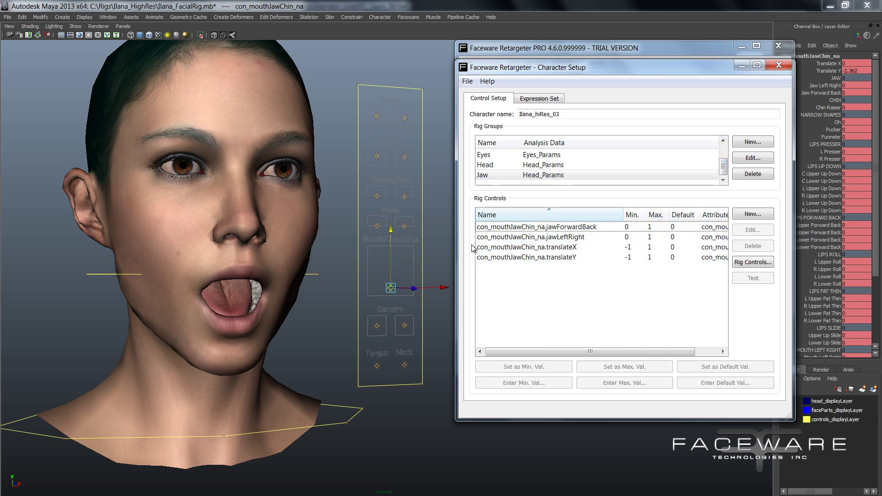
- Save the configuration into Jaw Tracking, renaming it Ilana_ExpressionSet_Maya_FTI_withJaw.xml
click(468, 82)
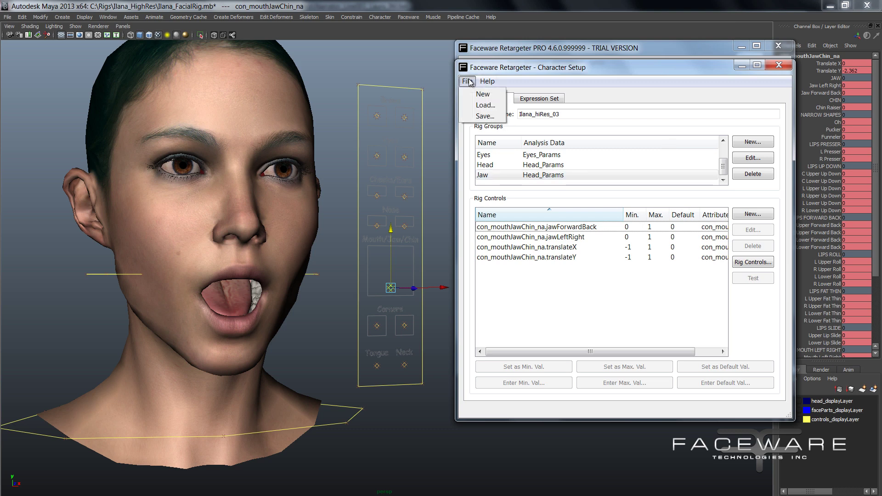
click(487, 116)
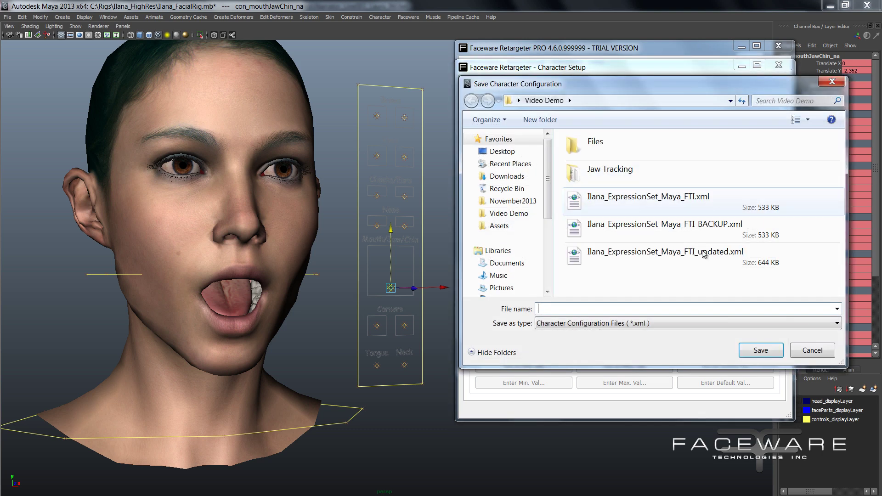
double_click(604, 166)
click(675, 156)
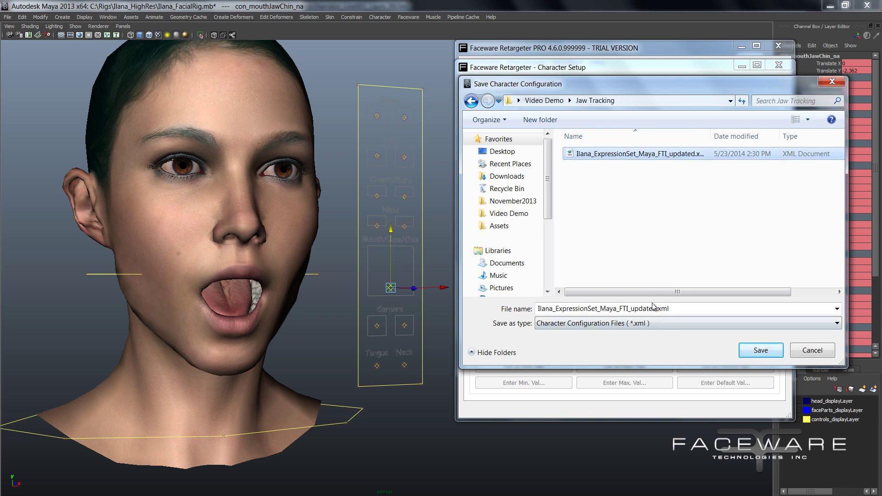
click(669, 308)
key(Left)
key(Left)
key(Left)
key(Left)
key(Left)
key(Left)
key(Left)
key(Left)
key(Left)
key(Left)
key(Left)
key(shift+Right)
key(shift+Right)
key(shift+Right)
key(shift+Right)
key(shift+Right)
key(shift+Right)
key(shift+Right)
key(shift+Right)
key(shift+Right)
key(shift+Right)
key(shift+Right)
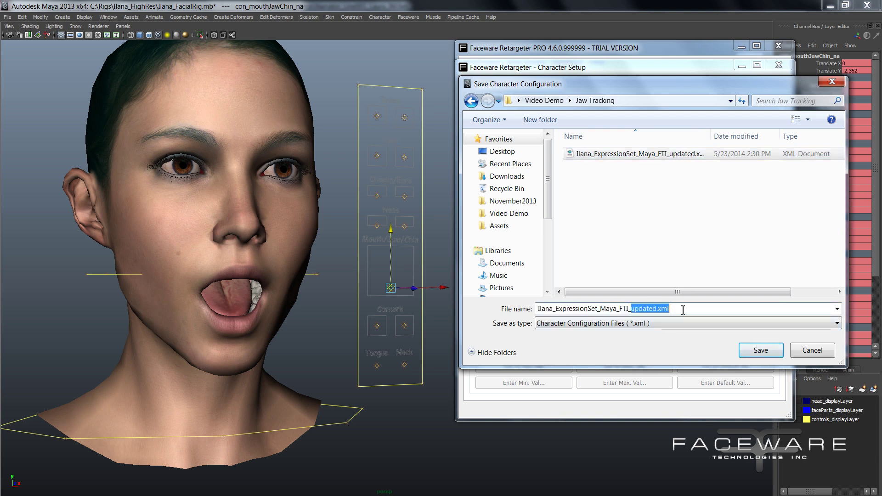
text(withJaw)
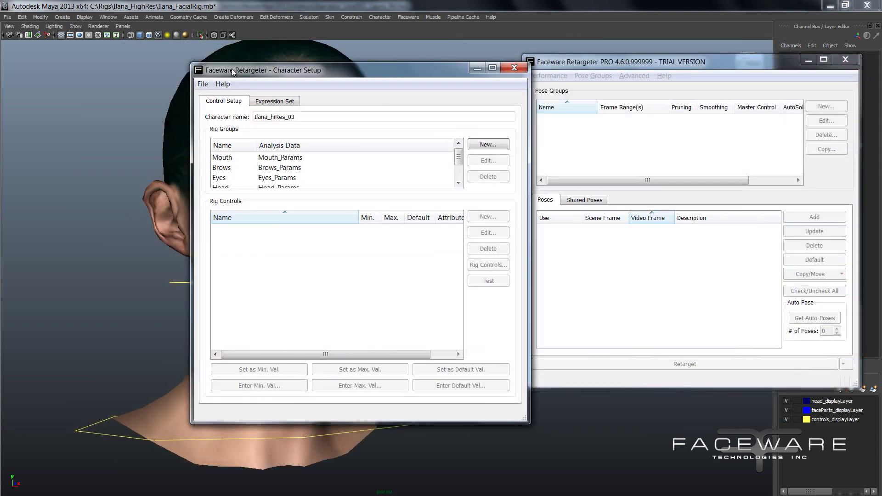
- Finish the save and close the Character Setup window
drag(233, 71, 127, 64)
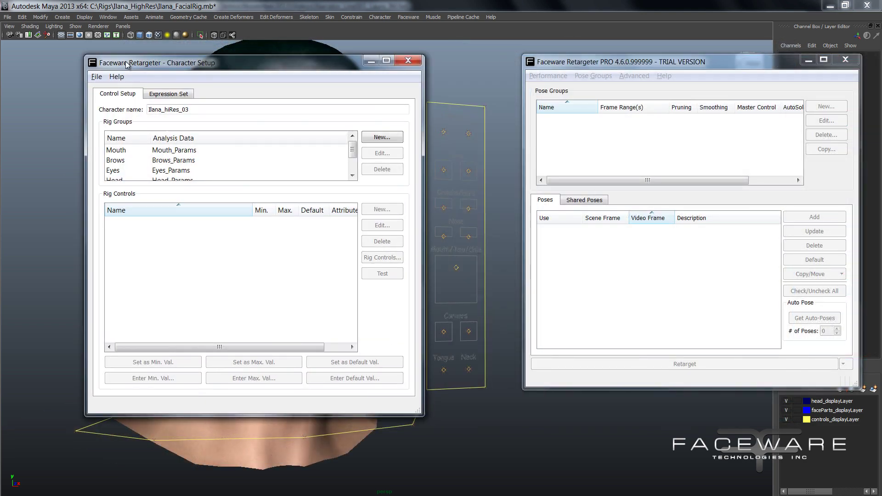
drag(353, 150, 352, 162)
click(139, 171)
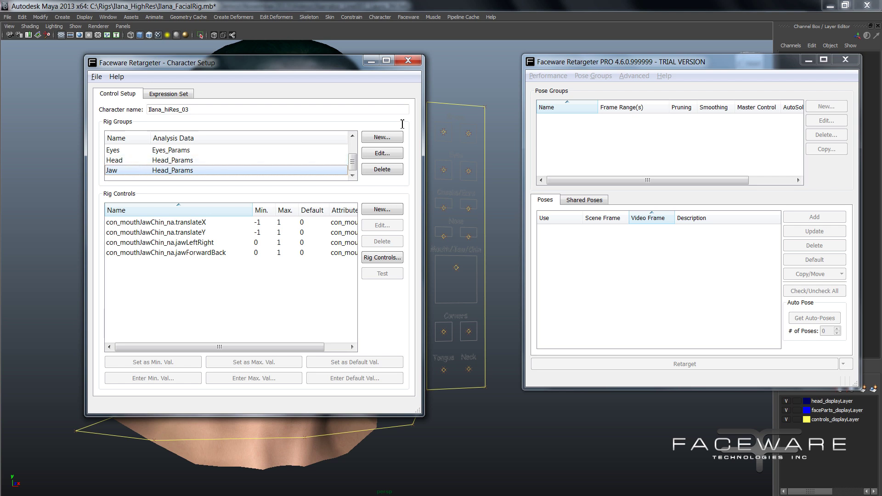
click(408, 60)
drag(593, 62, 482, 62)
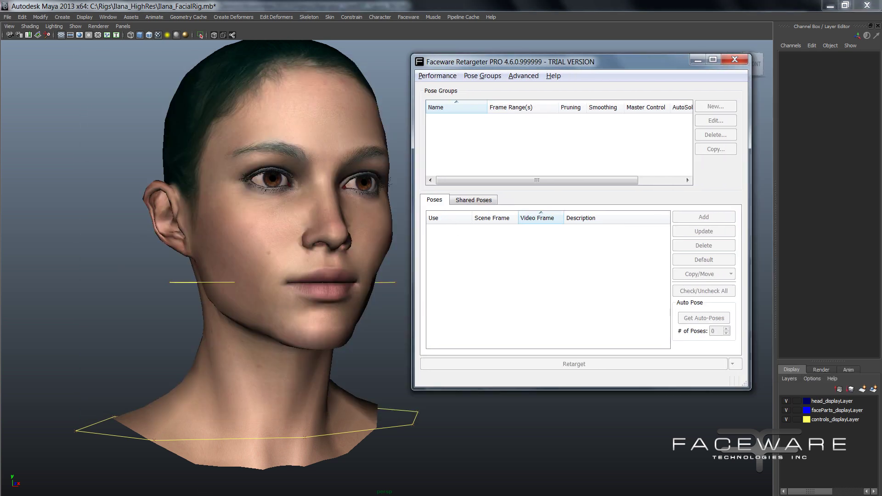
- Open Ilana_ExpressionSet_Maya_FTI_withJaw.xml from Jaw Tracking in Sublime Text
key(alt+Tab)
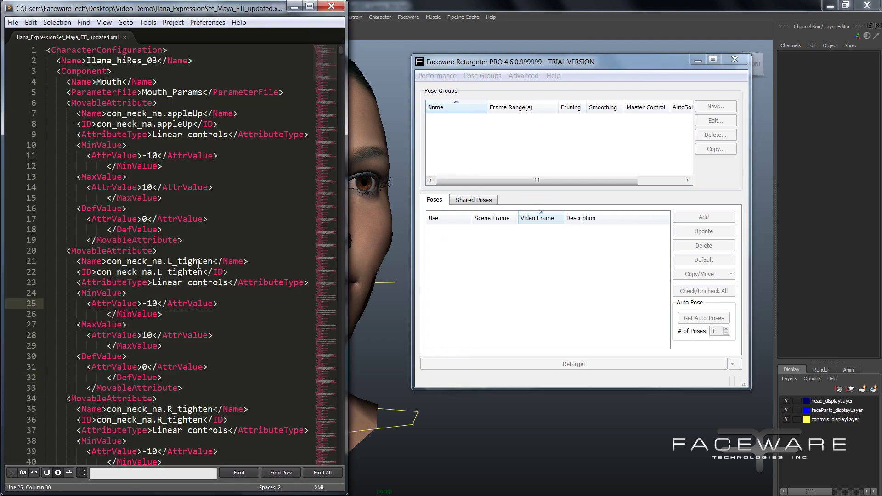
click(159, 165)
click(12, 22)
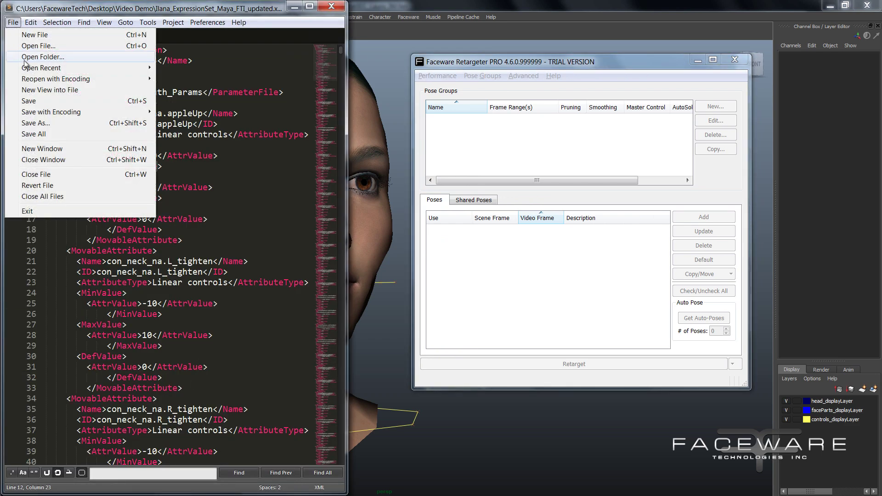
click(53, 46)
double_click(175, 131)
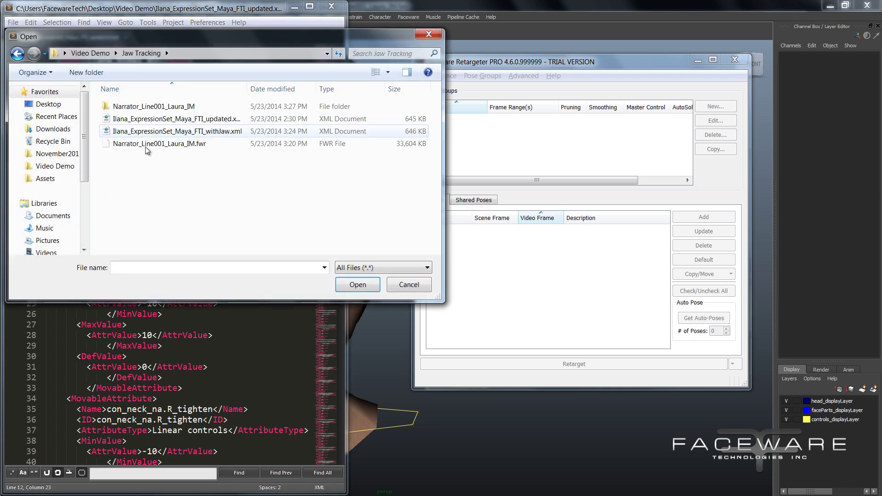
click(193, 132)
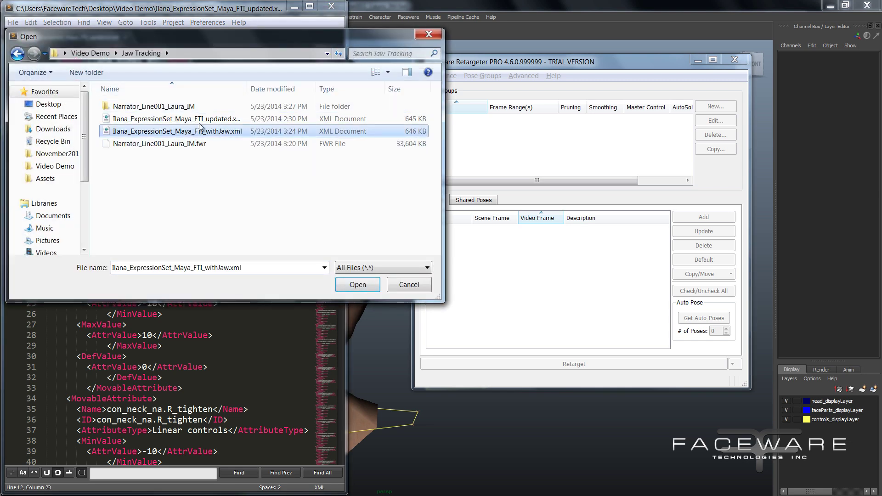
click(357, 285)
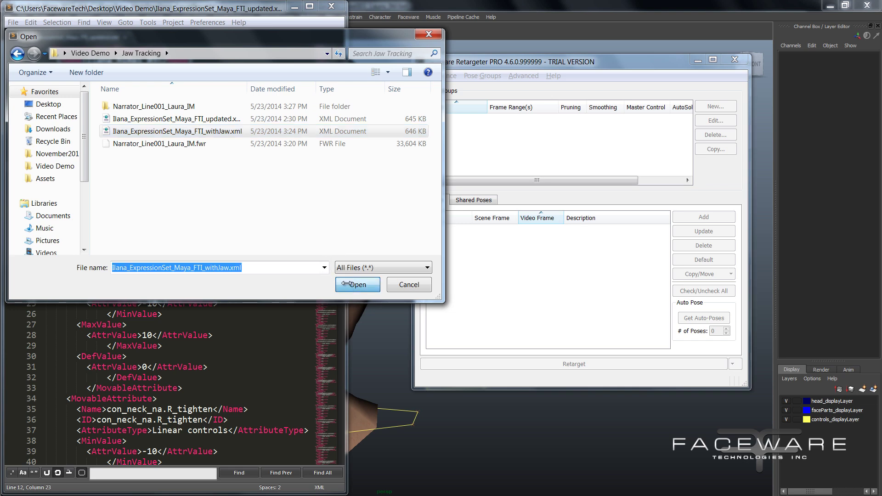
click(200, 188)
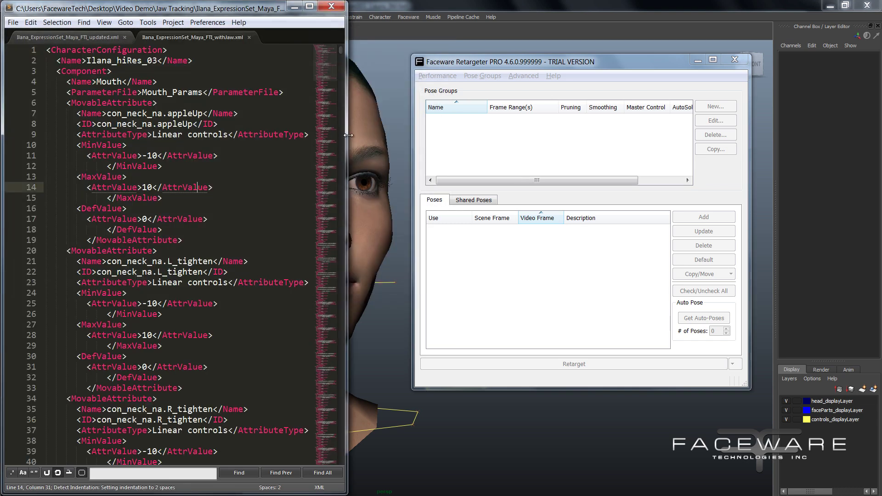
drag(348, 134, 372, 135)
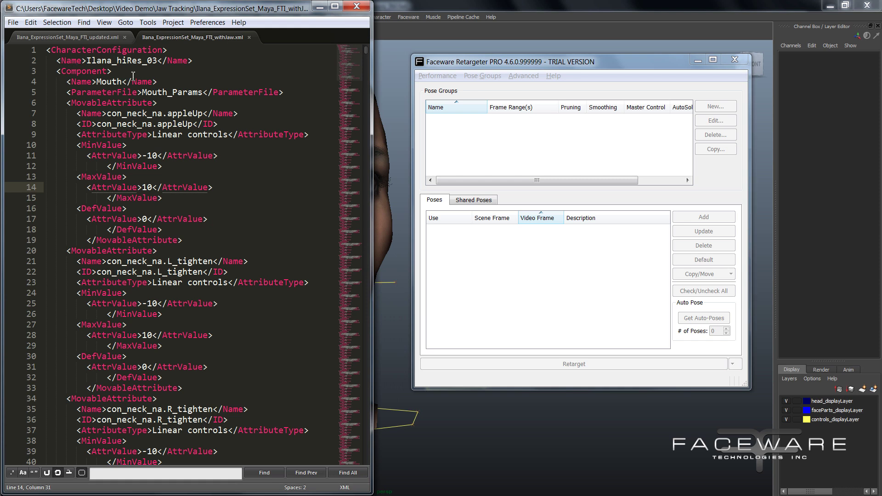
- Walk through the XML: character name, Component tag, Mouth group and its Mouth_Params entry
drag(56, 60, 158, 60)
click(152, 61)
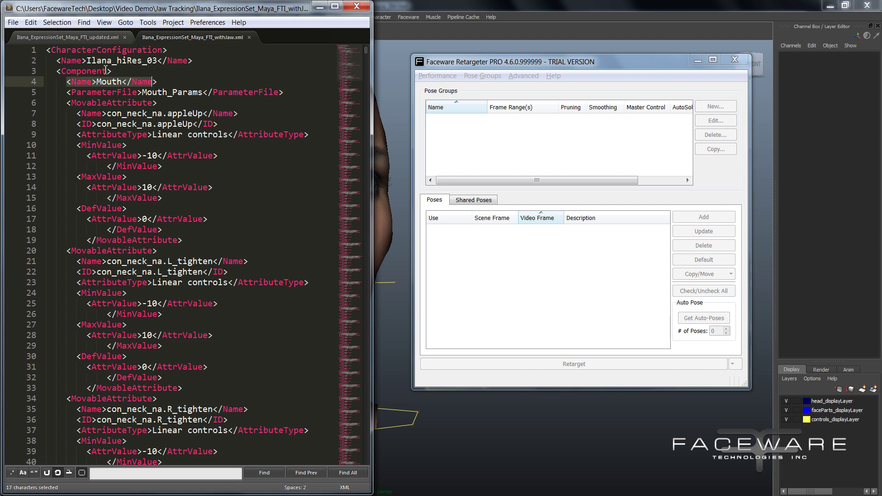
drag(61, 71, 105, 71)
click(122, 82)
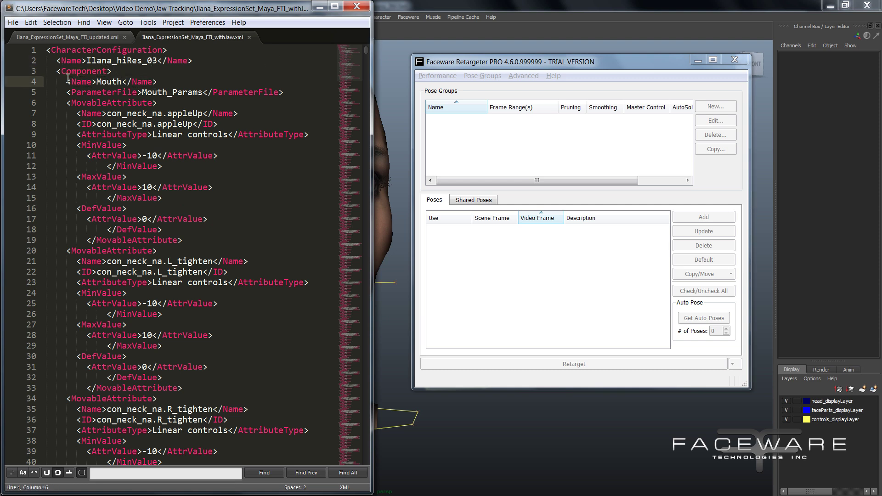
drag(65, 95, 289, 96)
click(276, 104)
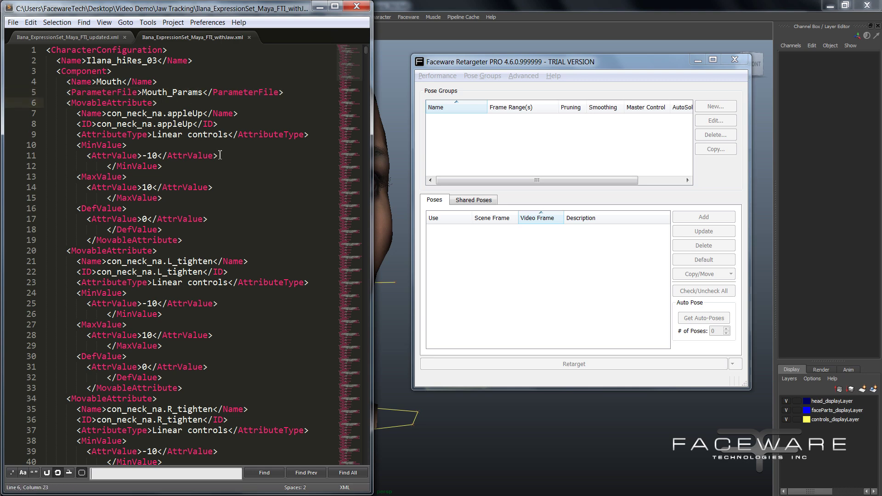
- Search the file for '<Name>Jaw' to find the Jaw component
key(ctrl+f)
text(Jaw)
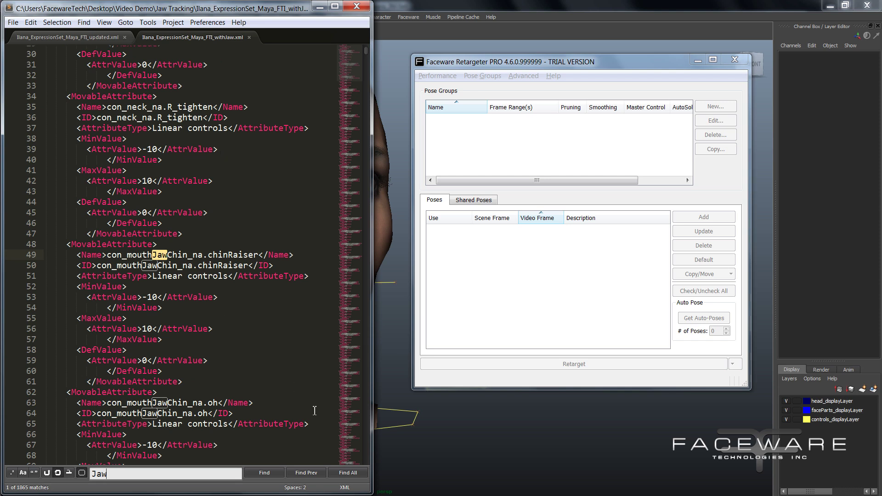
double_click(100, 474)
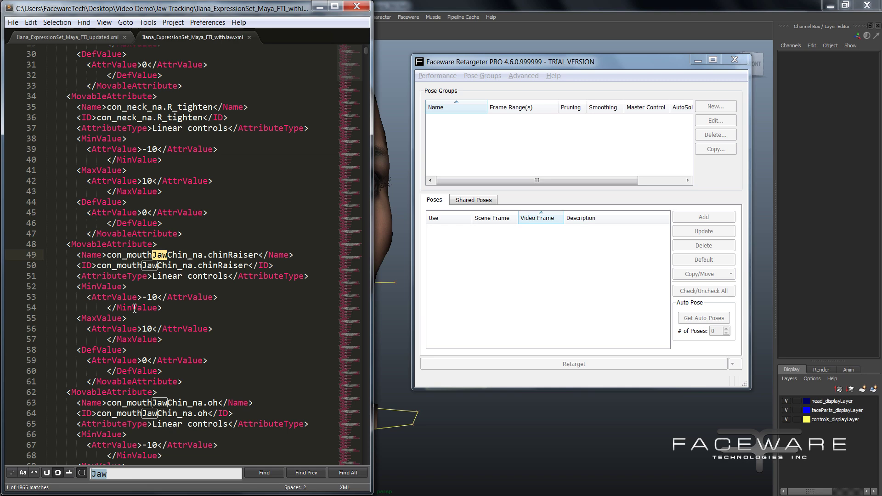
text(<Name>Jaw)
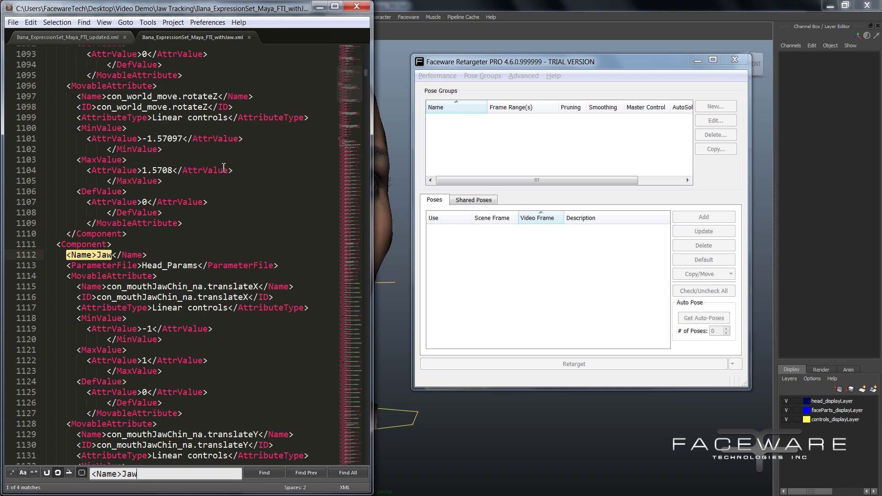
- Change the Jaw component's Head_Params entry to Jaw_Params and save the file
click(152, 266)
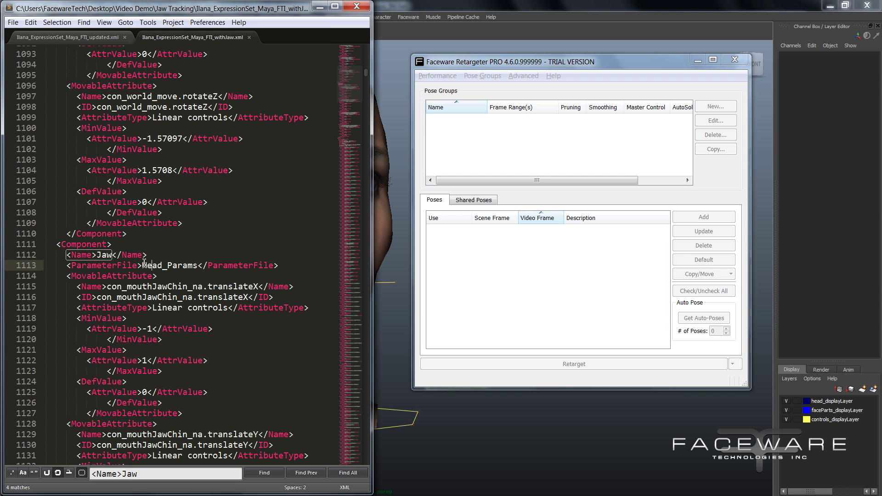
drag(142, 266, 163, 268)
text(Jaw)
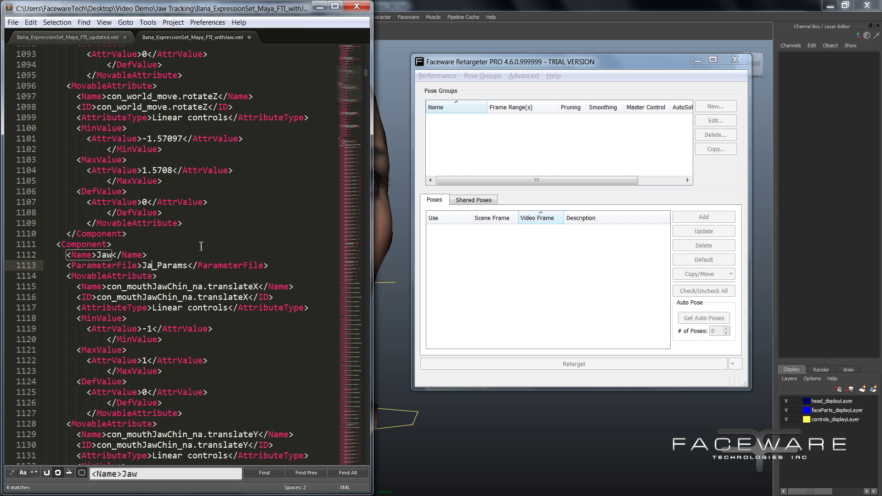
click(197, 246)
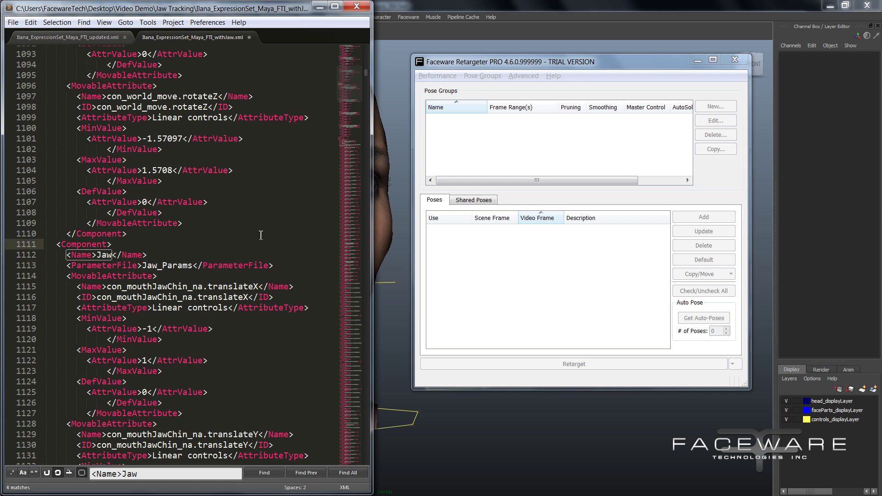
click(16, 13)
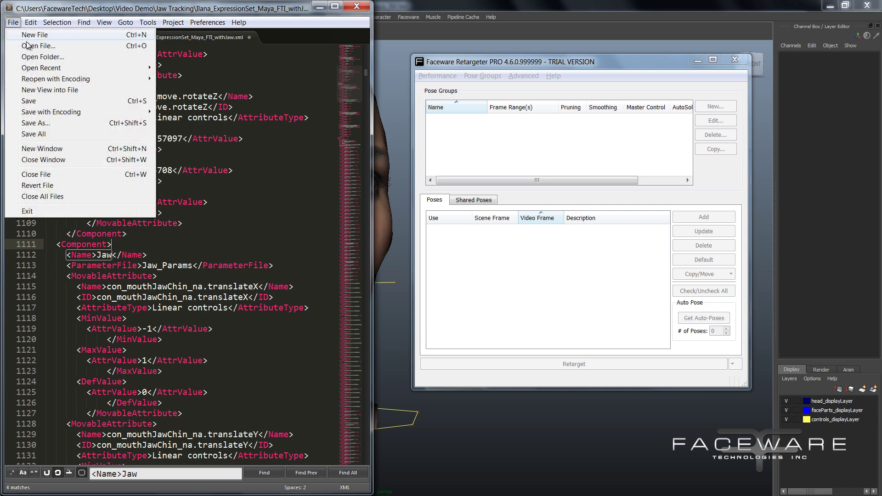
click(32, 101)
- Review the Jaw component's Jaw_Params line, then switch back to Maya
click(148, 226)
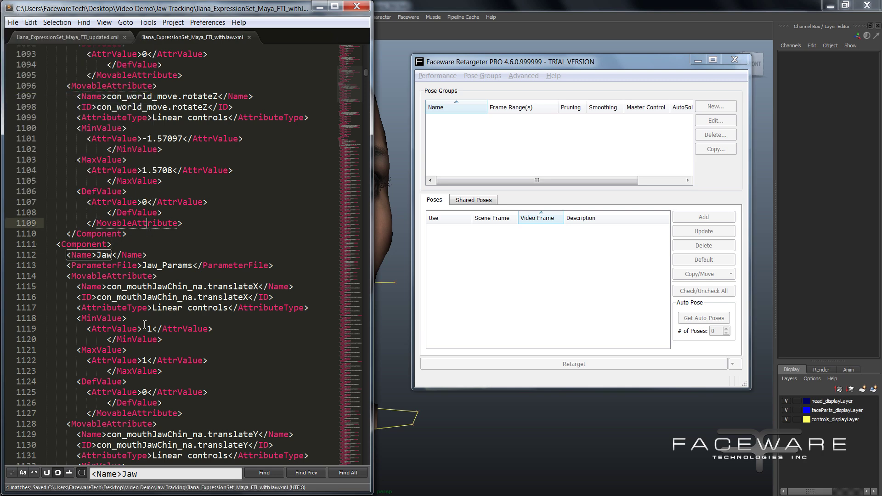
click(146, 247)
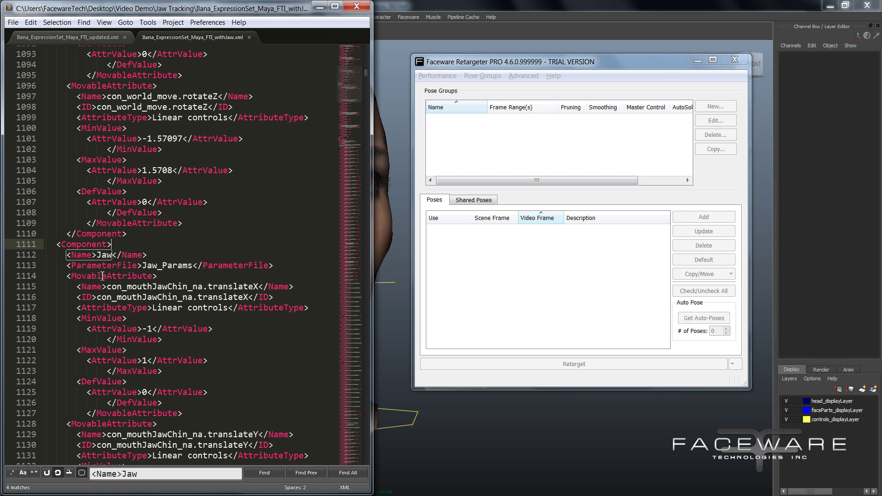
drag(144, 268, 192, 268)
click(194, 268)
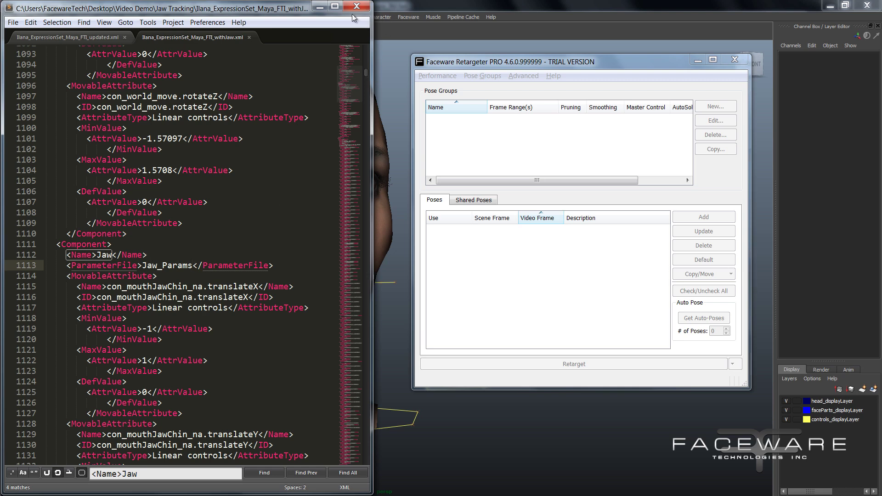
click(320, 6)
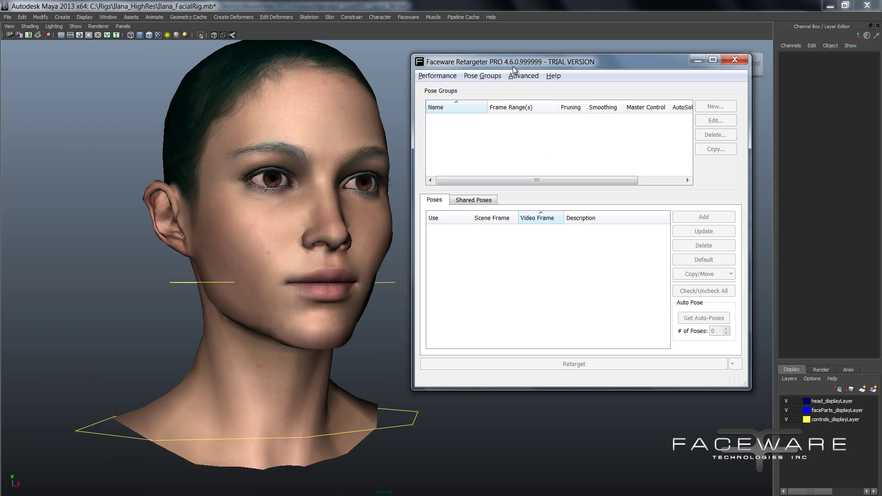
- Load Ilana_ExpressionSet_Maya_FTI_withJaw.xml in Character Setup and select the Jaw rig group
mouse_move(513, 67)
mouse_down()
mouse_move(536, 64)
mouse_move(548, 77)
mouse_move(521, 77)
mouse_up()
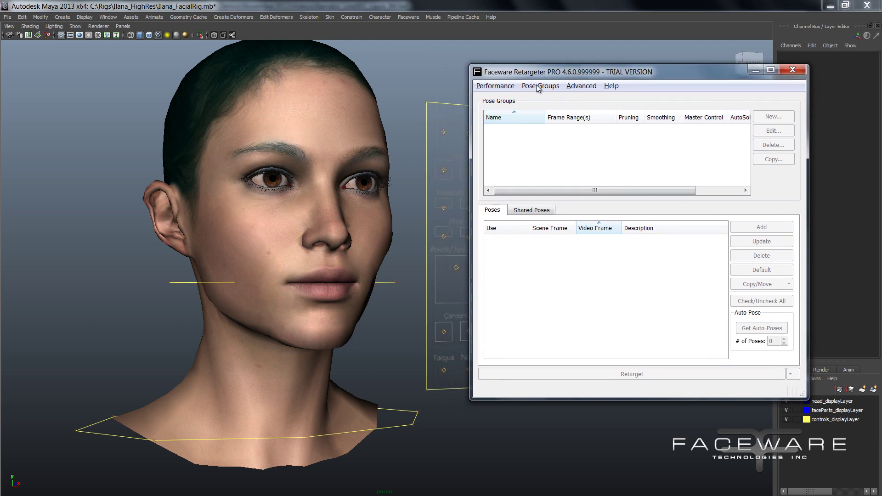
click(581, 86)
click(588, 99)
click(97, 76)
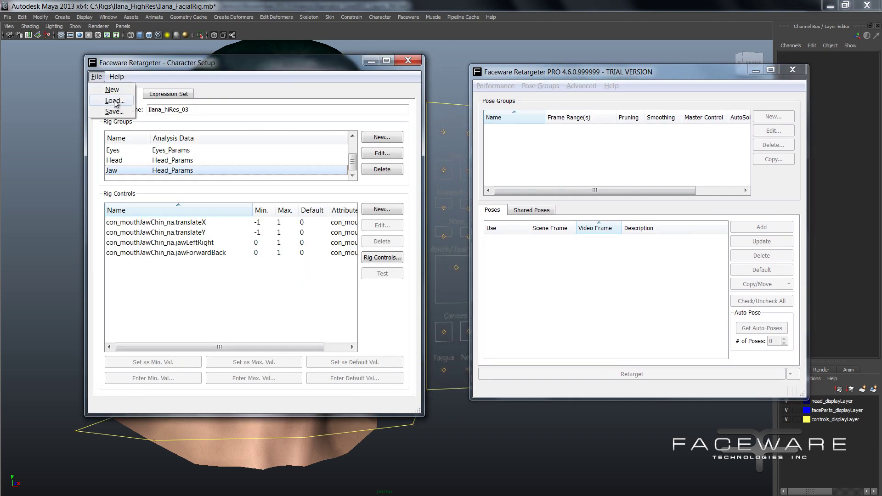
click(104, 103)
click(261, 173)
click(397, 348)
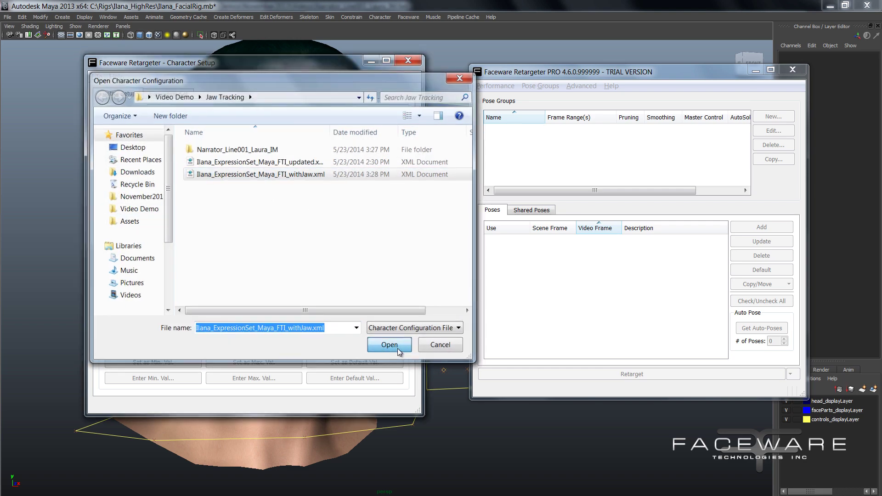
click(166, 171)
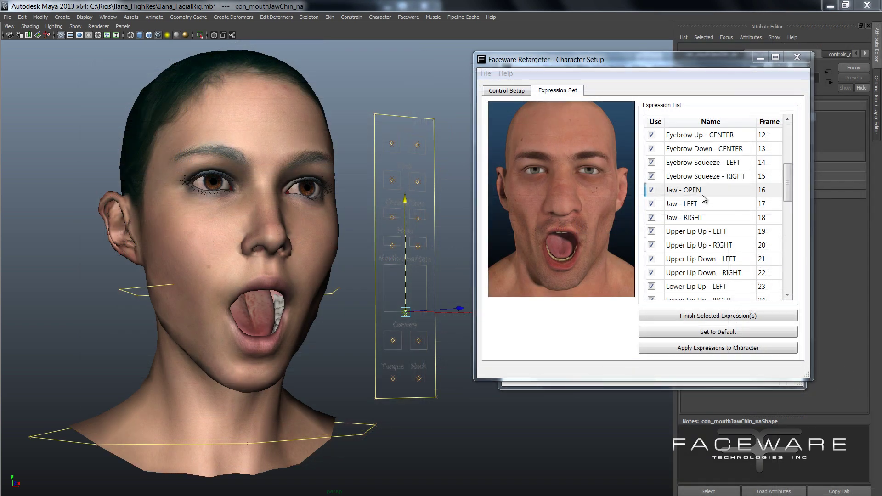
- Preview the Jaw - OPEN, LEFT and RIGHT expressions on the Expression Set tab
click(706, 207)
key(Down)
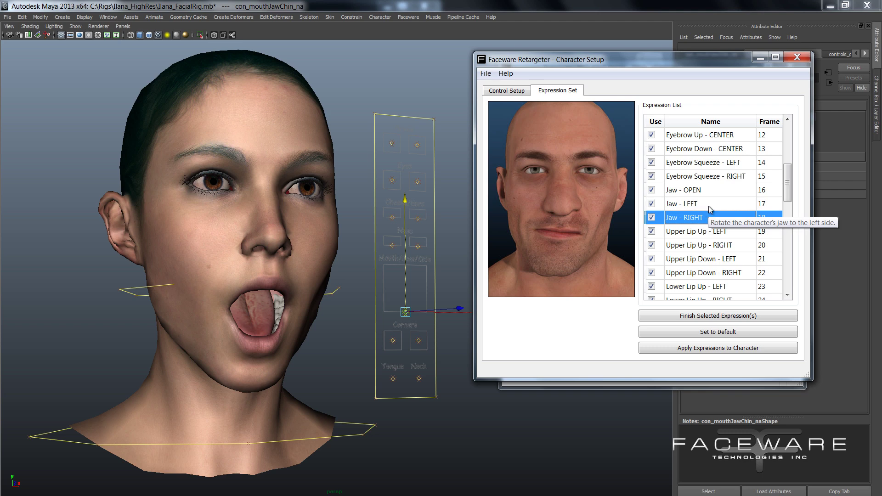
click(711, 191)
click(713, 203)
click(709, 217)
click(712, 205)
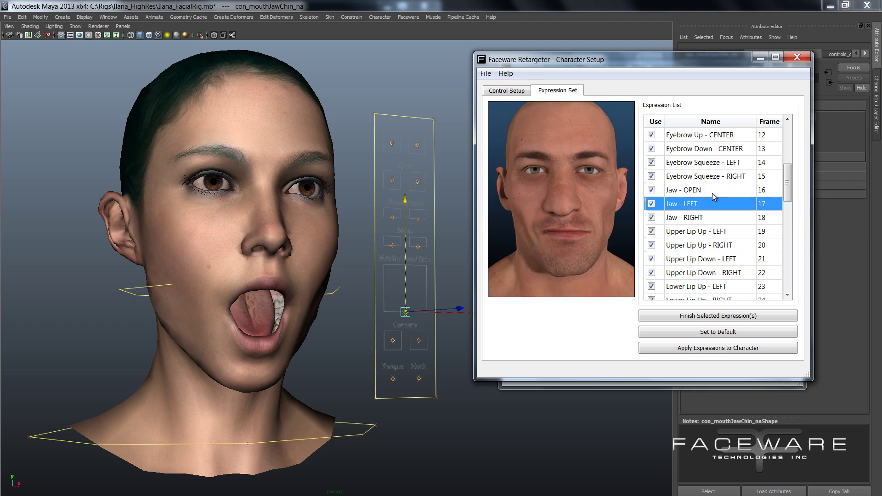
click(714, 193)
click(708, 204)
click(719, 190)
click(715, 207)
click(715, 218)
click(714, 204)
click(711, 193)
- Preview Eyebrow Up - CENTER and Eyebrow Squeeze - RIGHT, then cycle Jaw OPEN, LEFT, RIGHT again
click(707, 137)
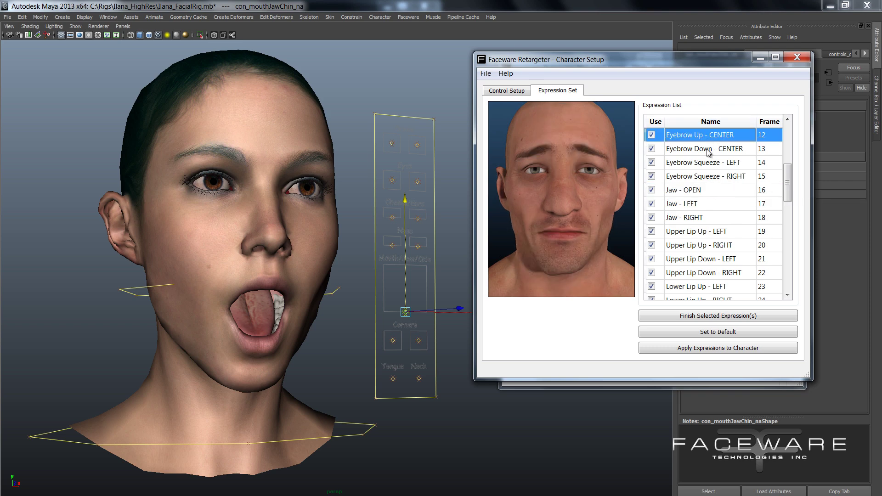
click(707, 175)
click(703, 191)
click(701, 204)
click(707, 217)
click(705, 204)
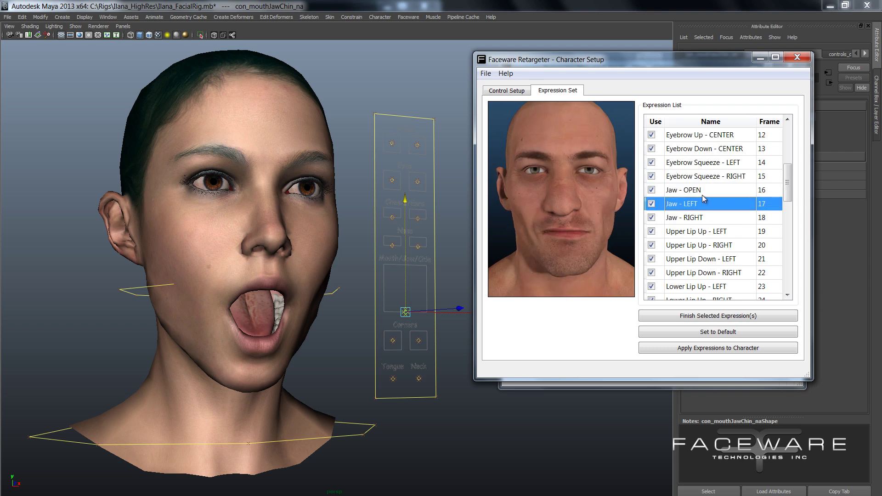
click(705, 191)
click(708, 205)
click(713, 219)
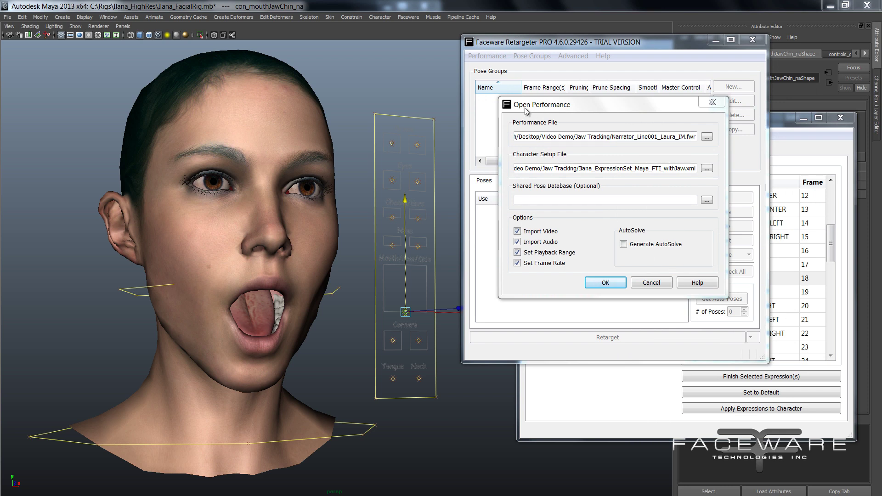
- Confirm the setup path ends in withJaw.xml and open the Narrator_Line001_Laura_IM performance
drag(526, 109, 522, 112)
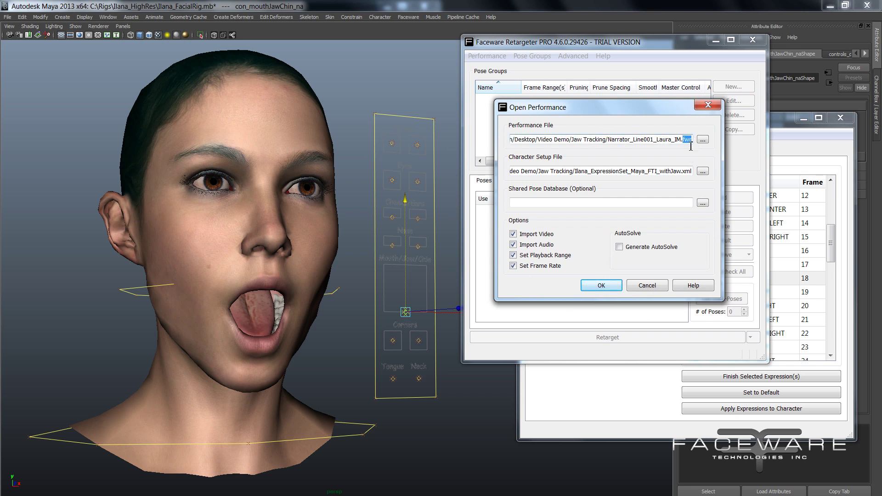
click(674, 173)
double_click(686, 172)
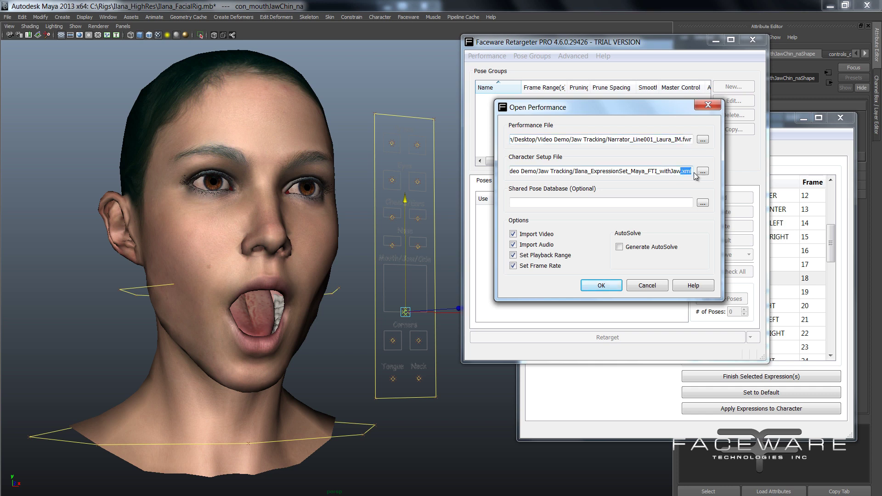
shift+click(662, 174)
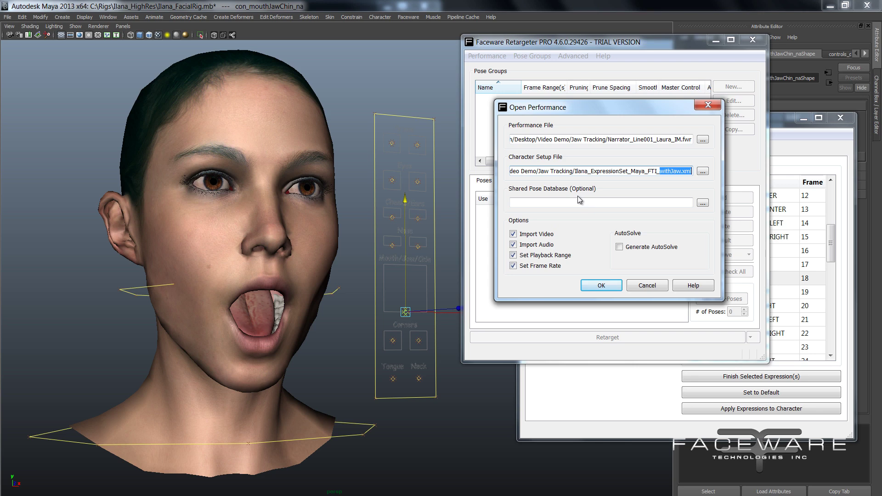
click(540, 235)
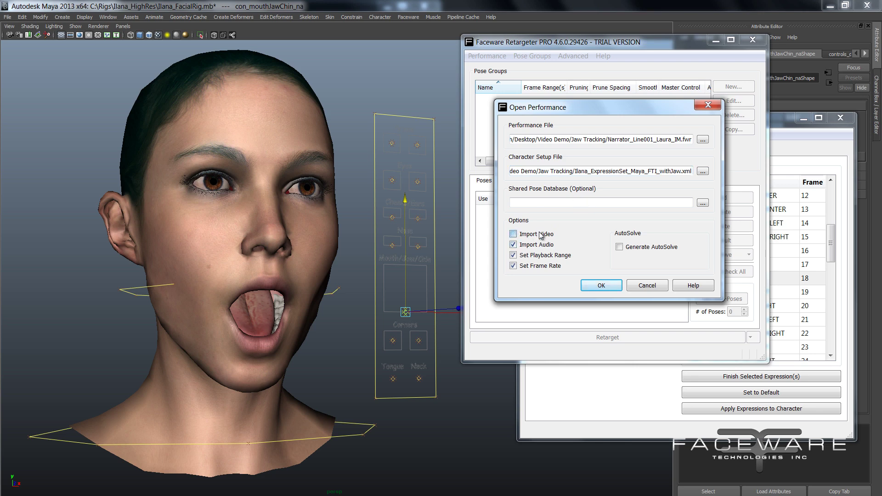
click(603, 292)
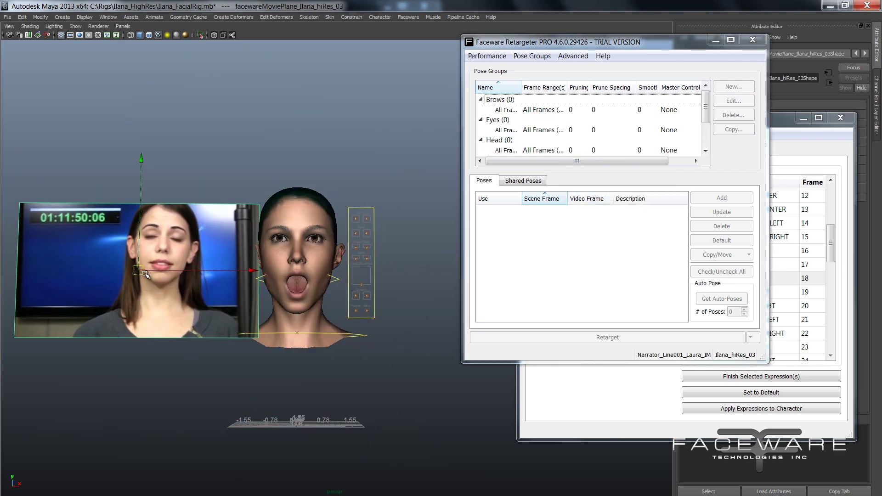
- Scale up the video plane and place it beside the head in a front view
key(r)
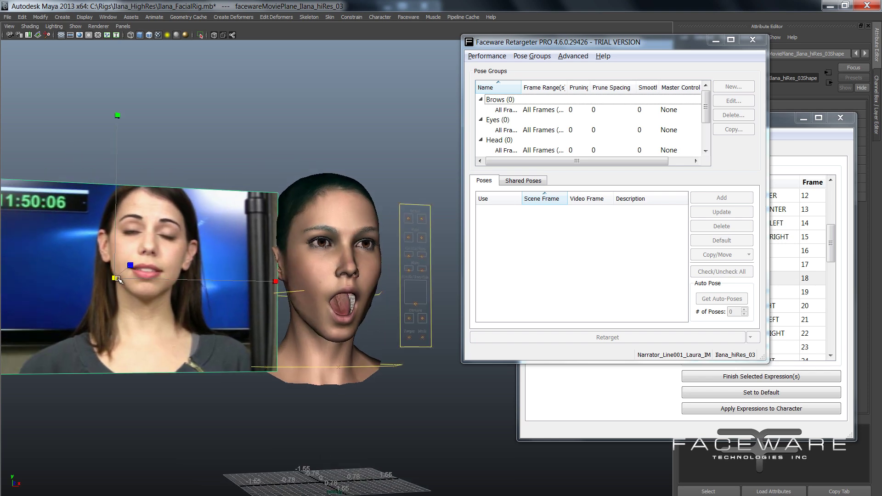
drag(115, 278, 186, 285)
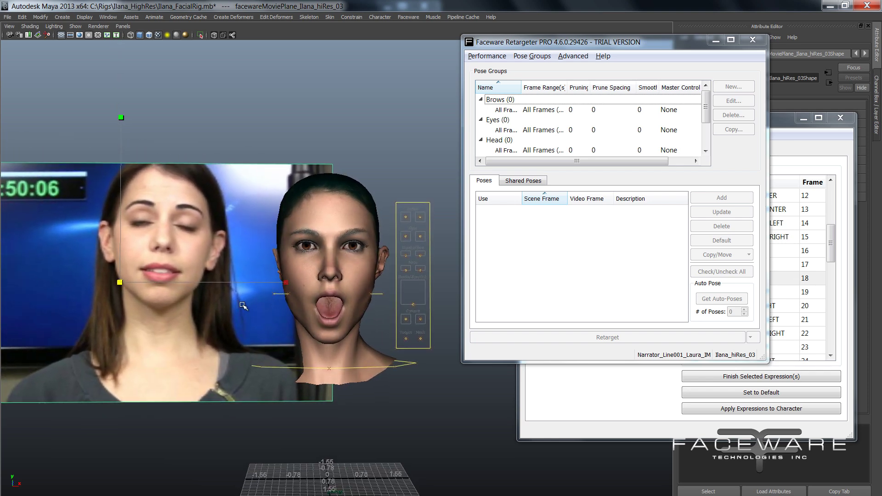
drag(144, 306, 227, 361)
alt+drag(311, 441, 338, 366)
alt+right_drag(338, 366, 363, 368)
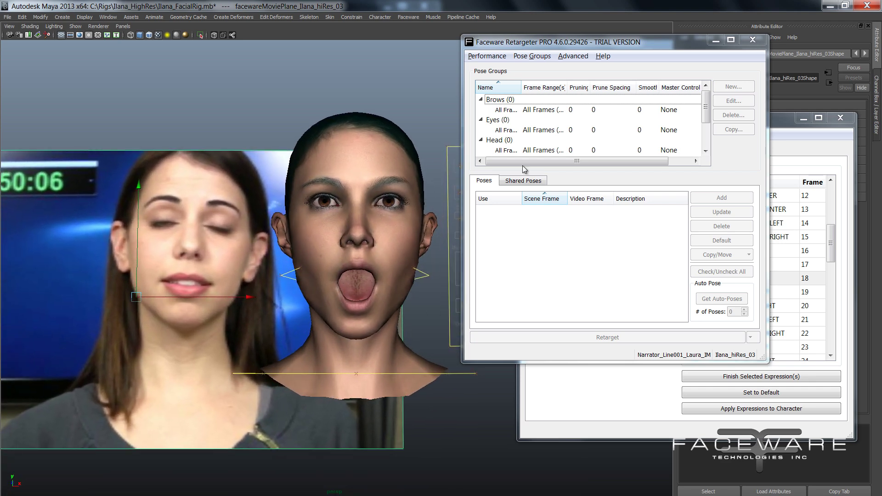
drag(534, 46, 562, 43)
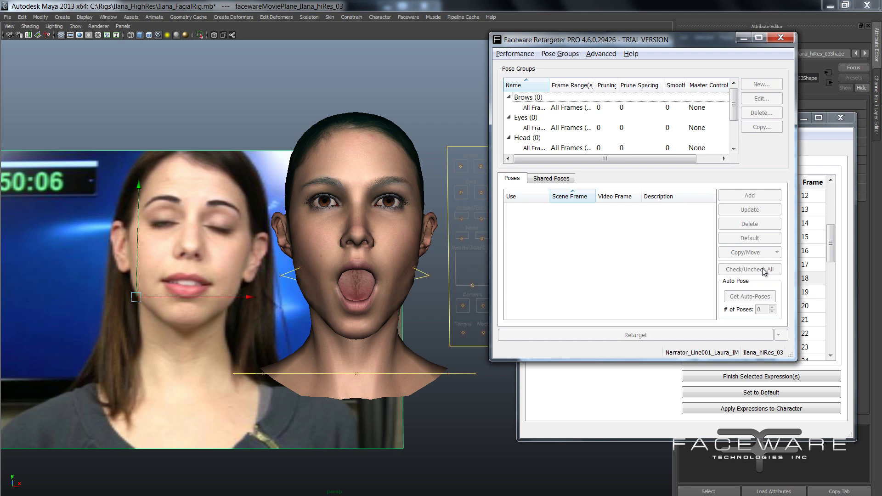
- Select the Jaw pose group and set the current frame as its default pose
click(543, 129)
scroll(543, 135, down, 1)
scroll(543, 136, down, 1)
click(536, 128)
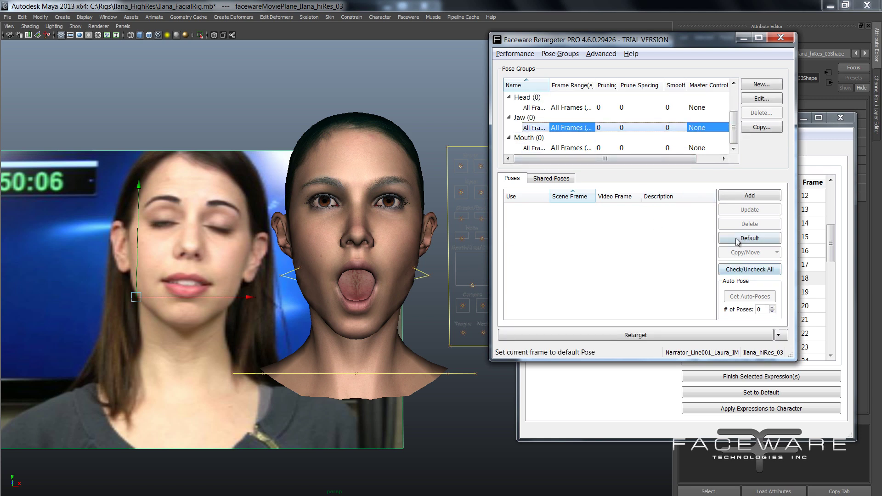
click(750, 238)
- Raise the video plane, widen the Retargeter window and Name column, then retarget the Jaw group
alt+middle_drag(216, 329, 219, 355)
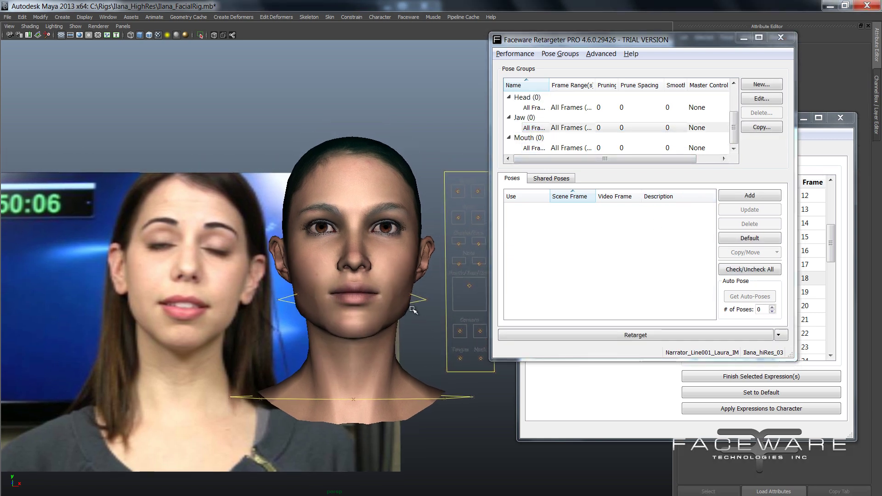
drag(133, 319, 130, 302)
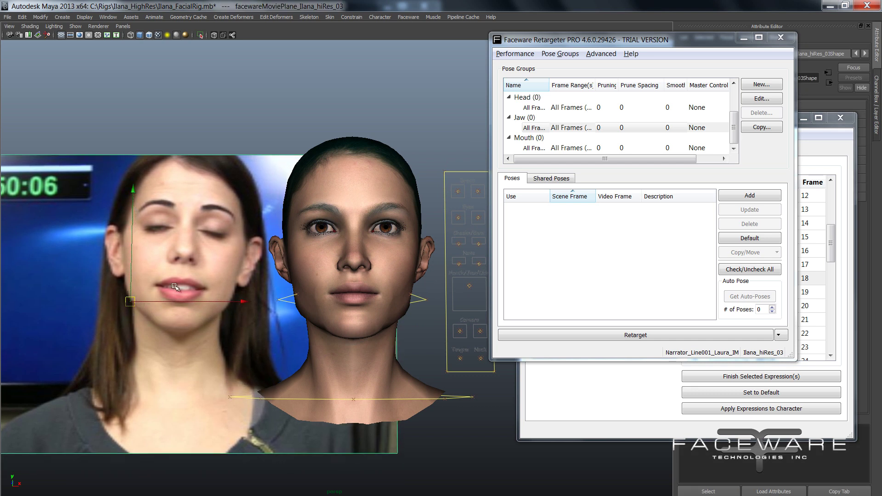
drag(604, 42, 589, 15)
drag(568, 66, 597, 66)
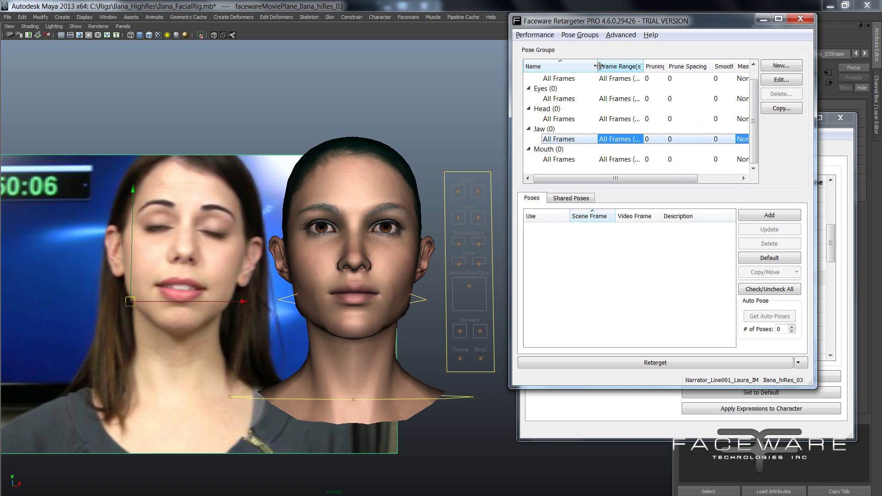
click(656, 364)
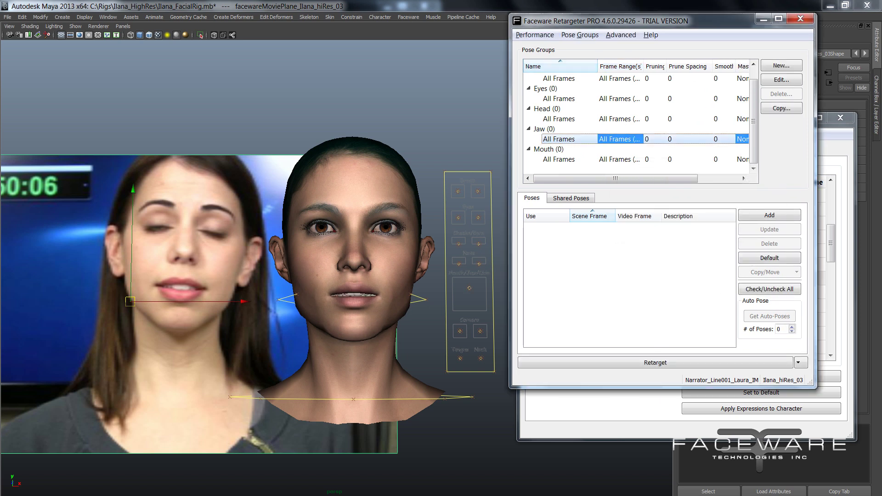
- Dismiss the timeline menu and play back the retargeted jaw animation with Alt+V
right_click(127, 494)
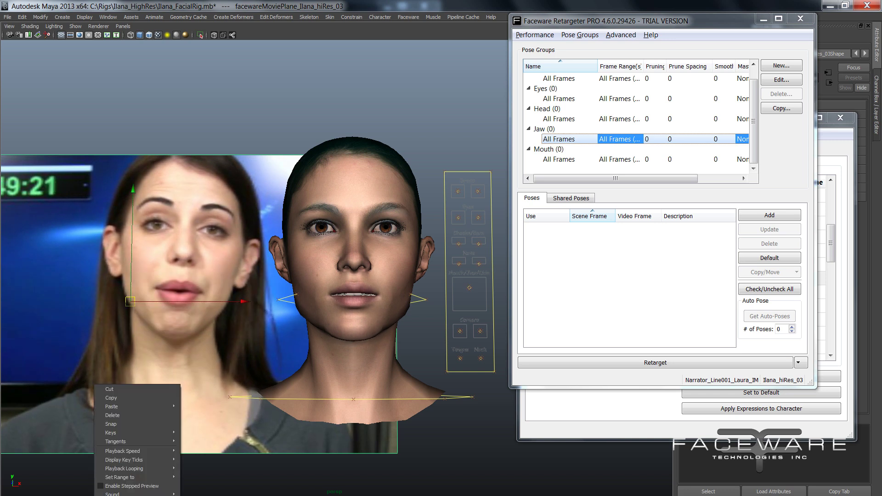
click(195, 494)
key(alt+v)
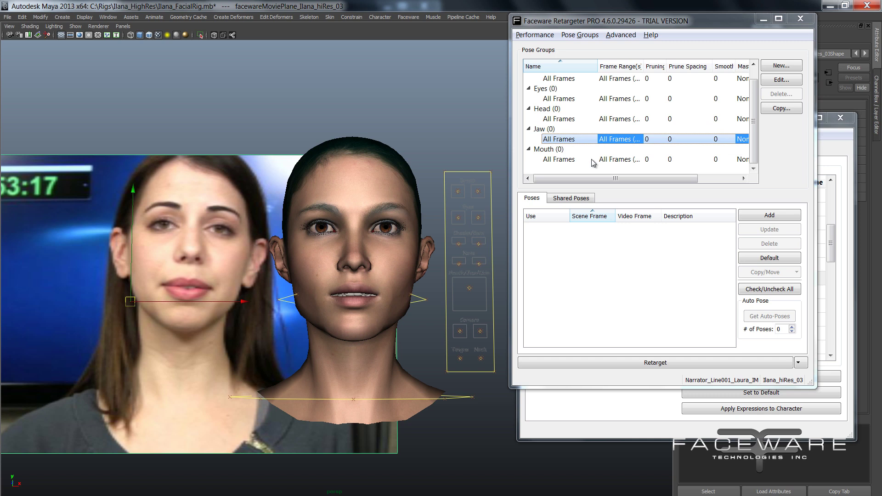
- Generate three Jaw auto-poses, open the mouth wider at frame 1, and name it 'Open'
click(792, 327)
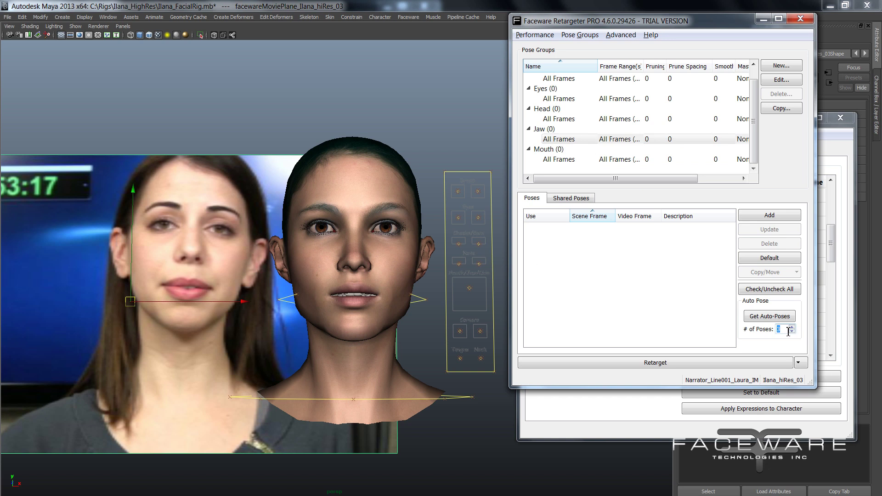
click(770, 317)
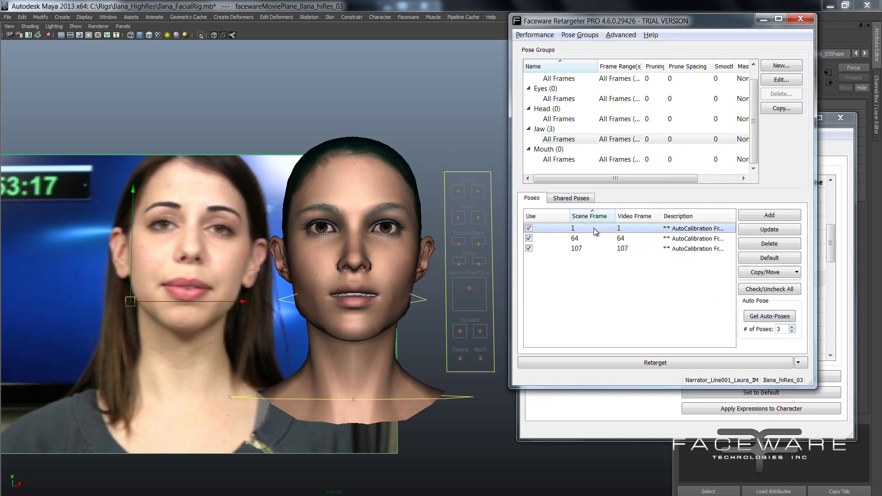
click(595, 229)
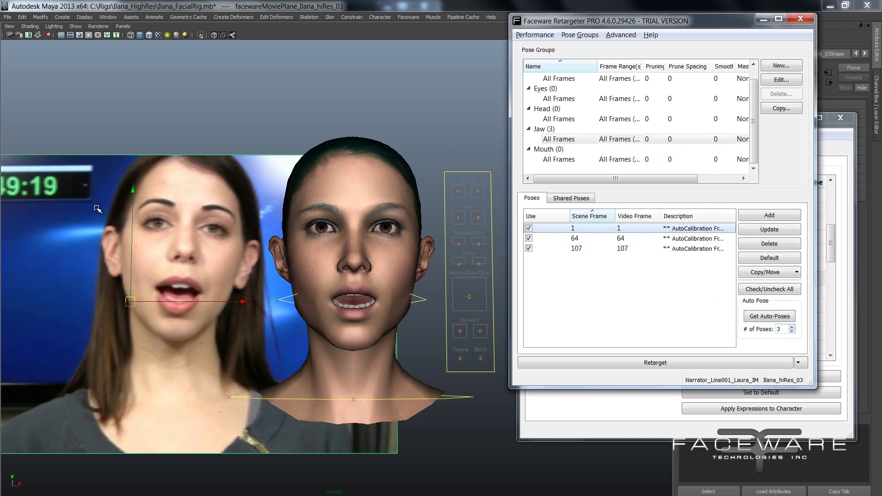
click(469, 297)
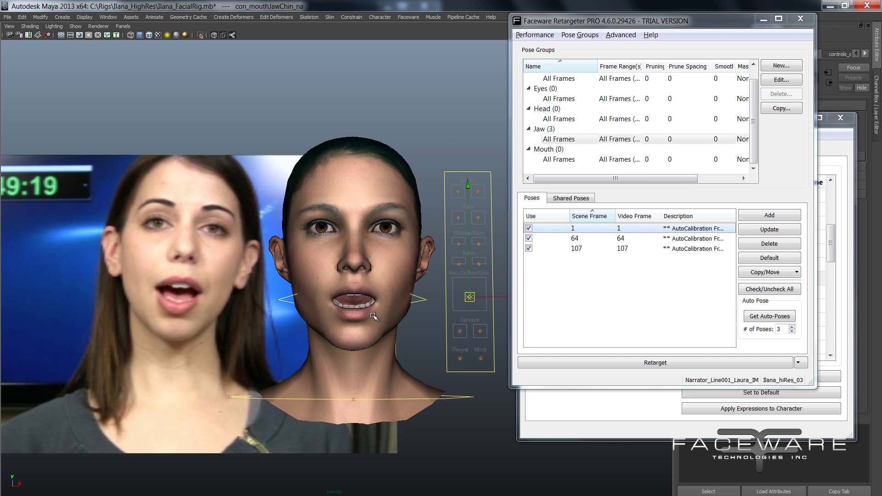
drag(469, 184, 470, 187)
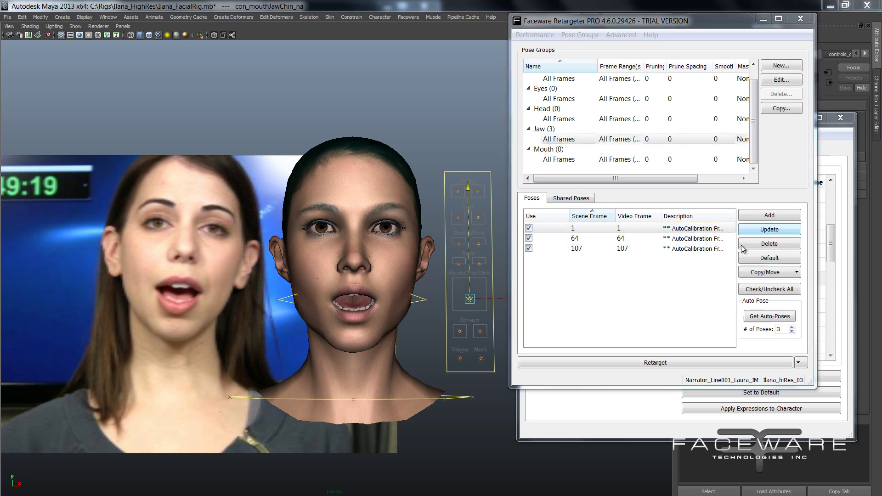
double_click(716, 231)
text(Open)
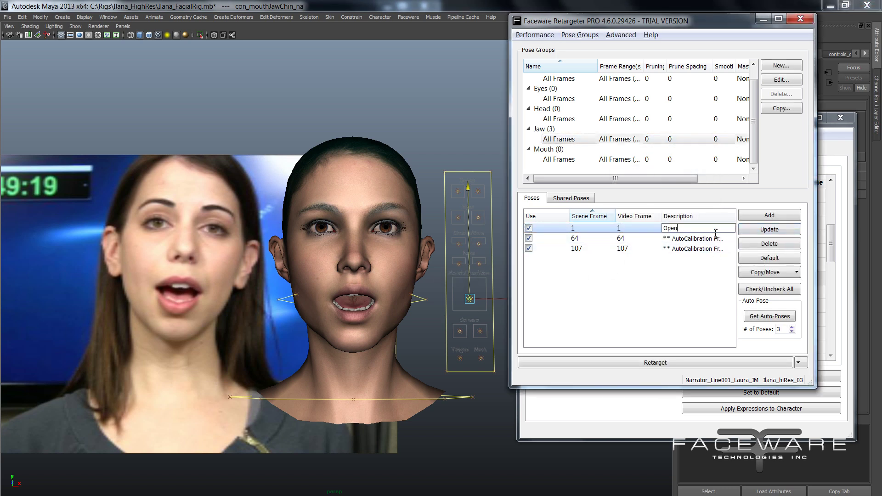
key(Return)
- Update the frame 64 pose with the current jaw shape and name it 'Average'
click(597, 239)
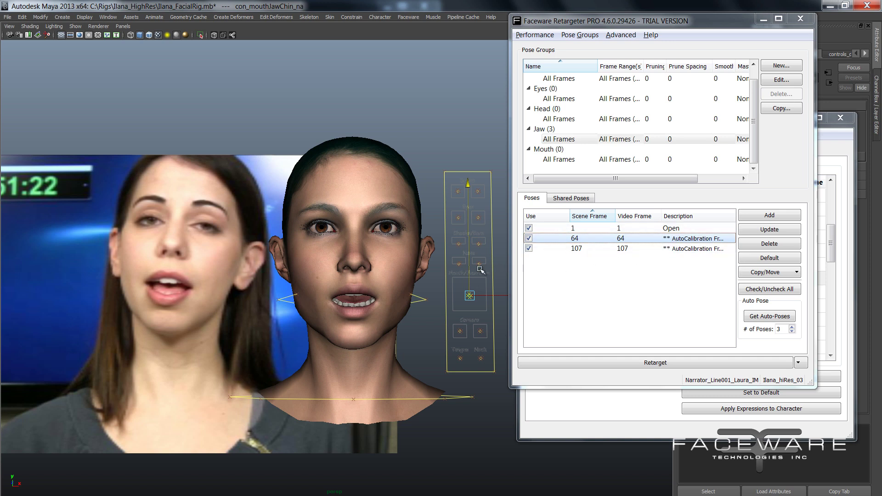
click(757, 232)
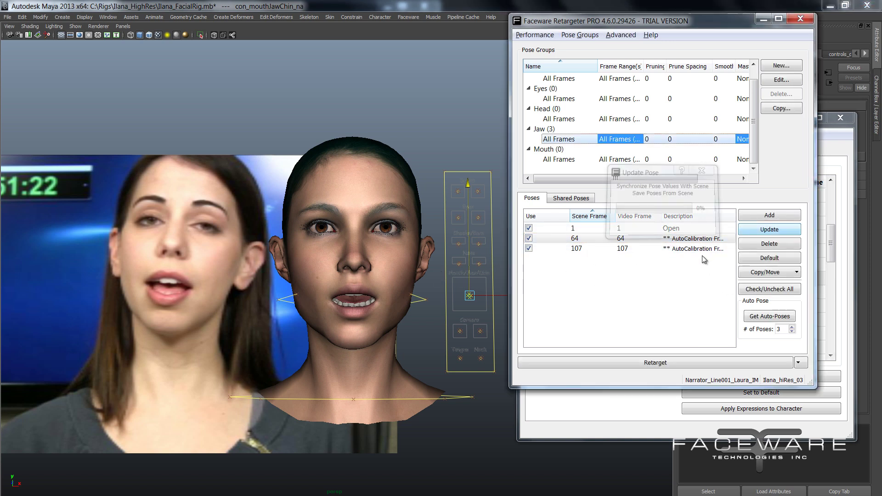
double_click(704, 238)
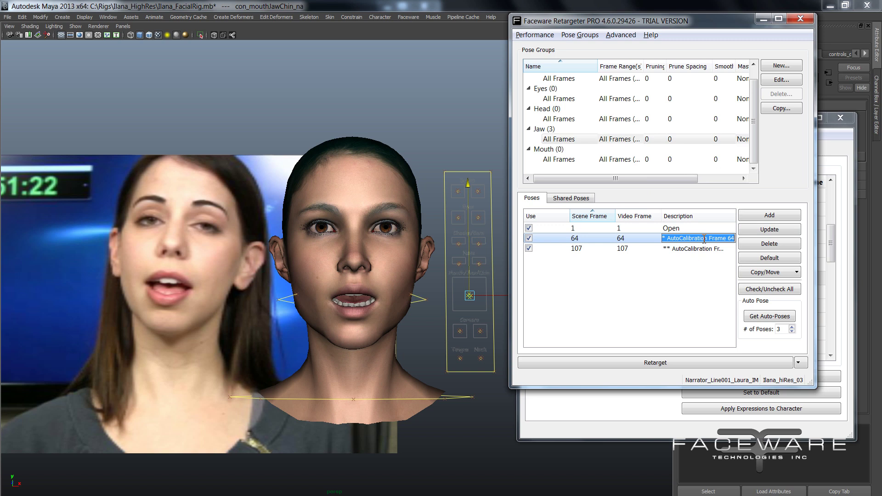
text(Average)
key(Return)
- Widen the jaw slightly at frame 107, update it, name it 'Almost Closed', and retarget
click(676, 248)
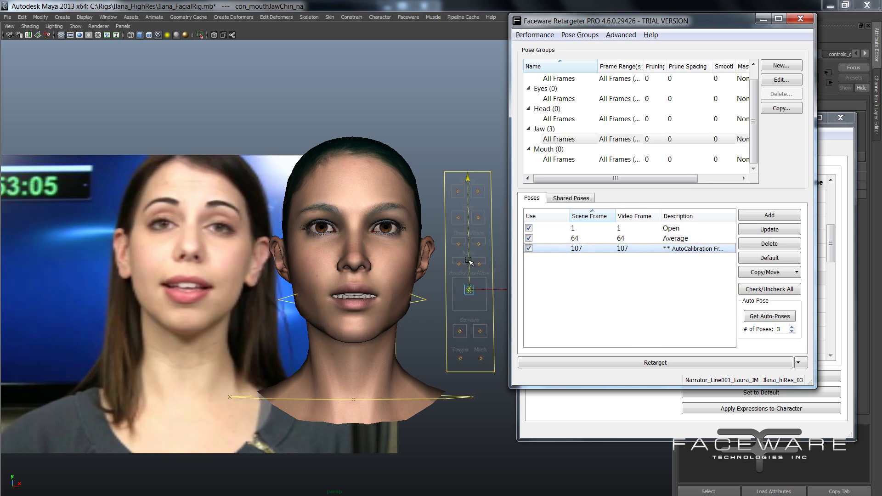
drag(469, 261, 469, 263)
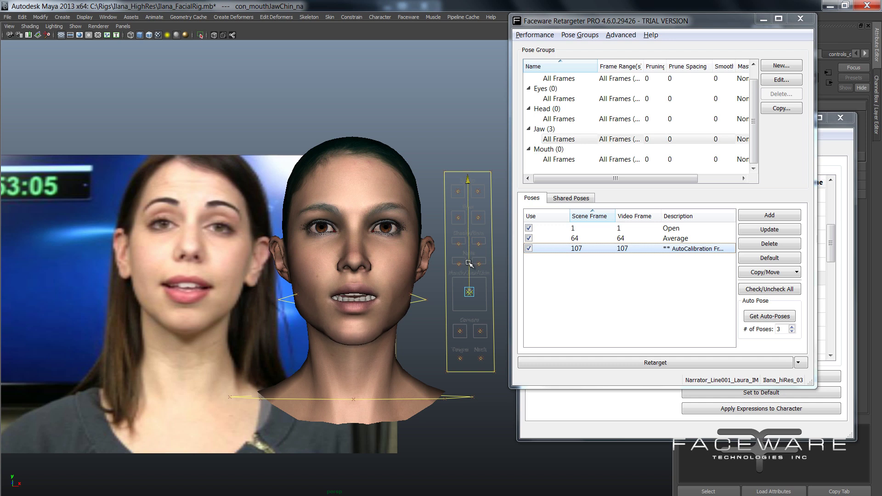
click(758, 231)
double_click(701, 252)
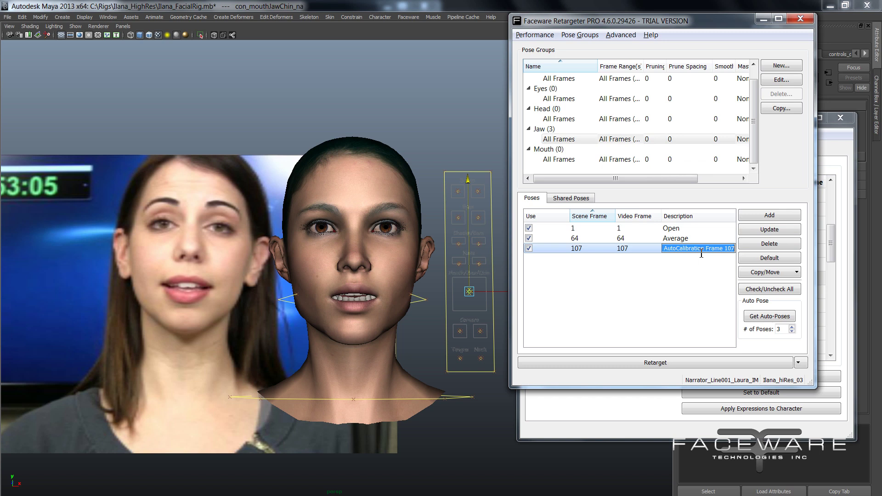
text(Almost Closed)
key(Return)
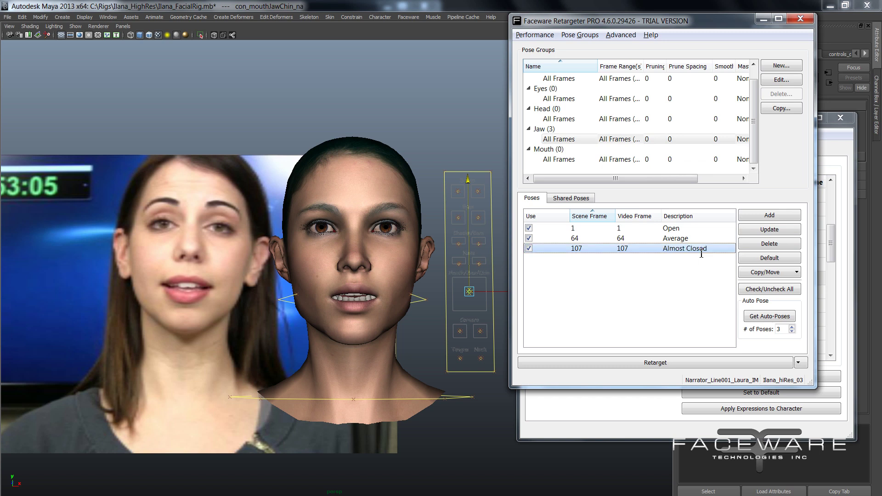
click(662, 363)
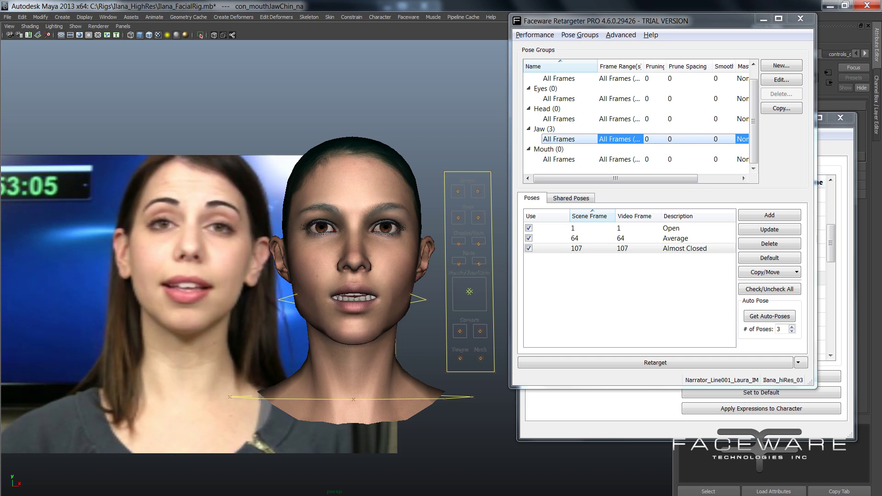
- Add more Jaw auto-poses, open the jaw wider at frame 38, update it, and name it 'Slightly Open'
click(639, 280)
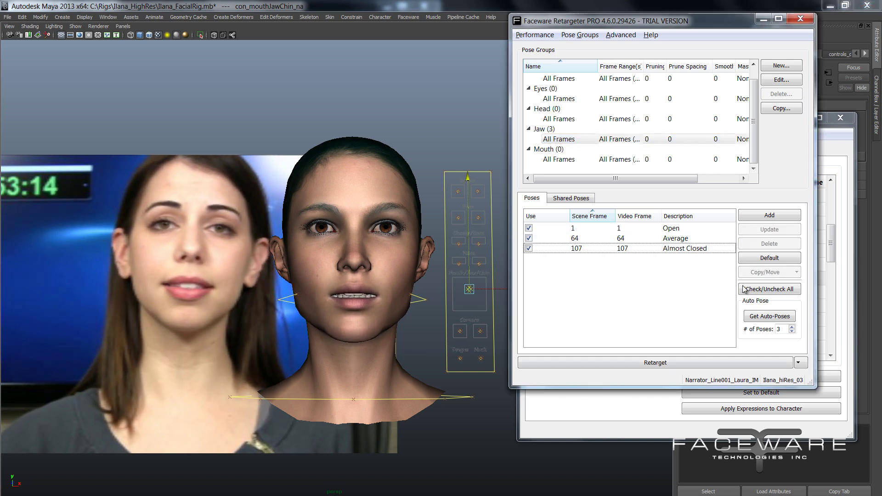
click(771, 317)
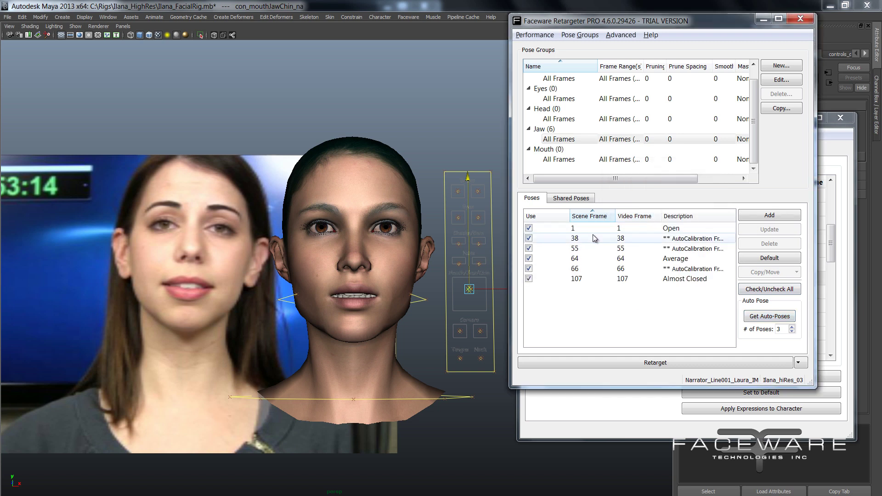
click(594, 238)
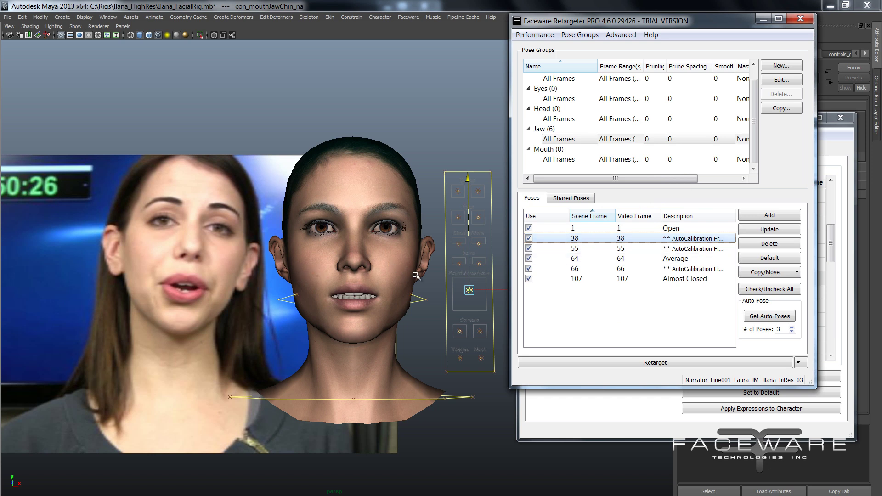
drag(469, 271, 469, 274)
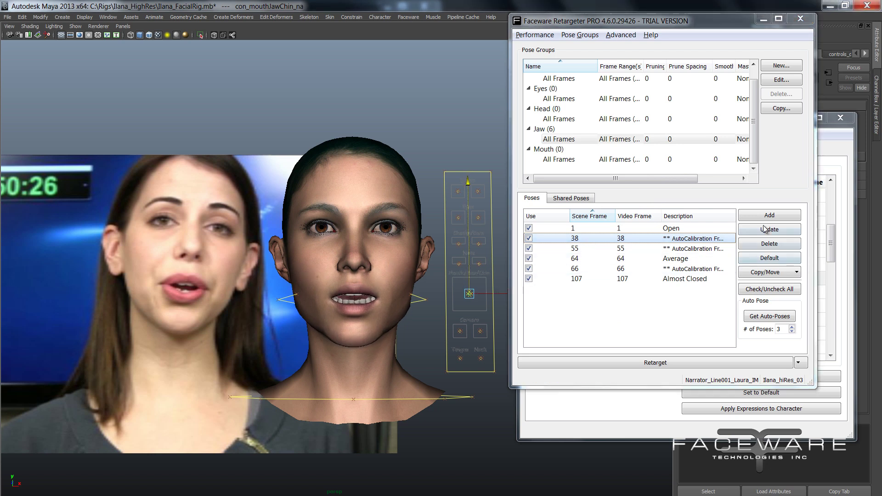
click(764, 230)
double_click(680, 238)
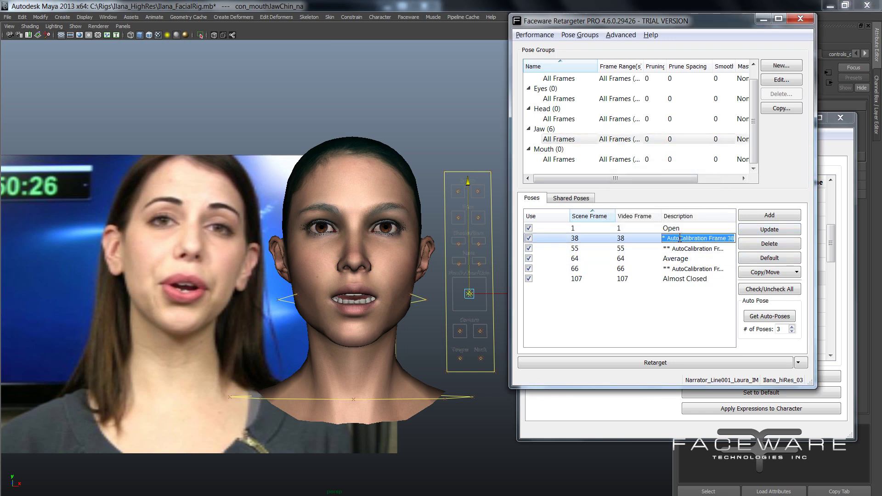
text(Sl)
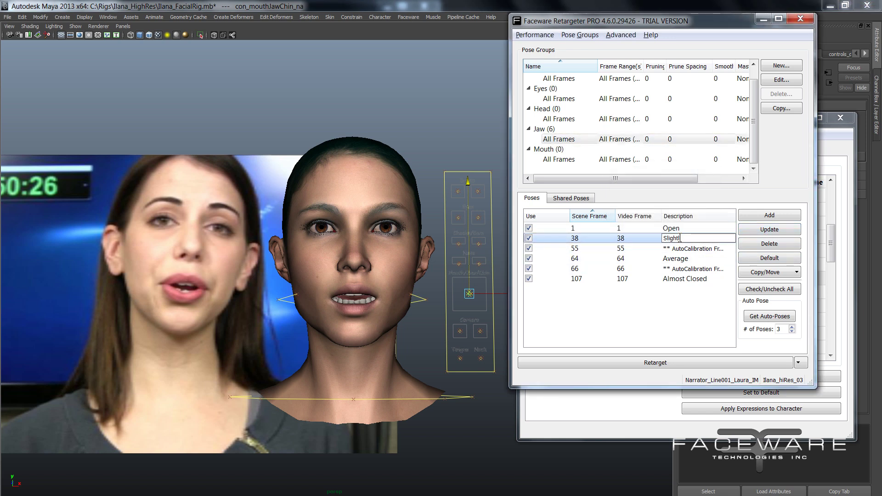
text(ightly Open)
key(Return)
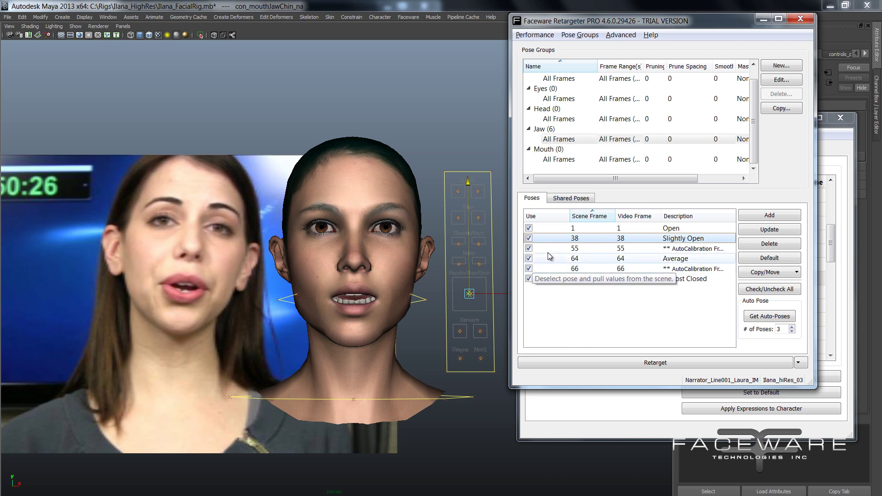
- Untick Use for the frame 55 and frame 66 Jaw poses
click(595, 249)
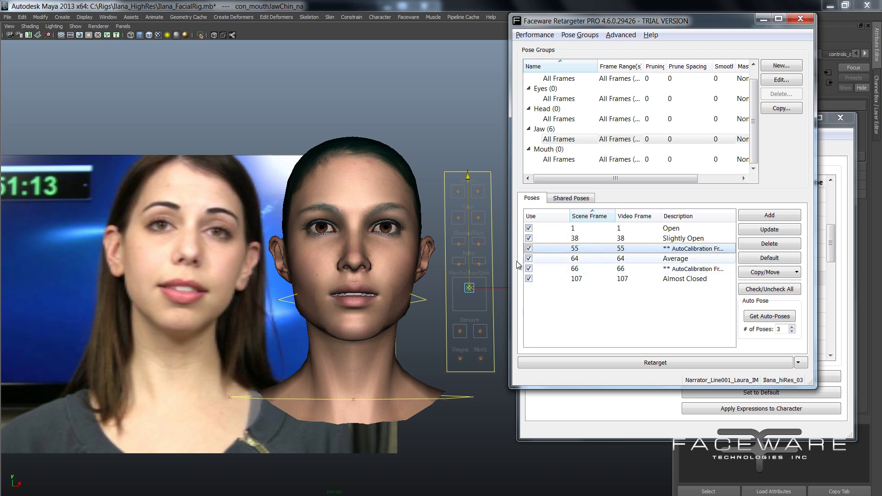
click(529, 248)
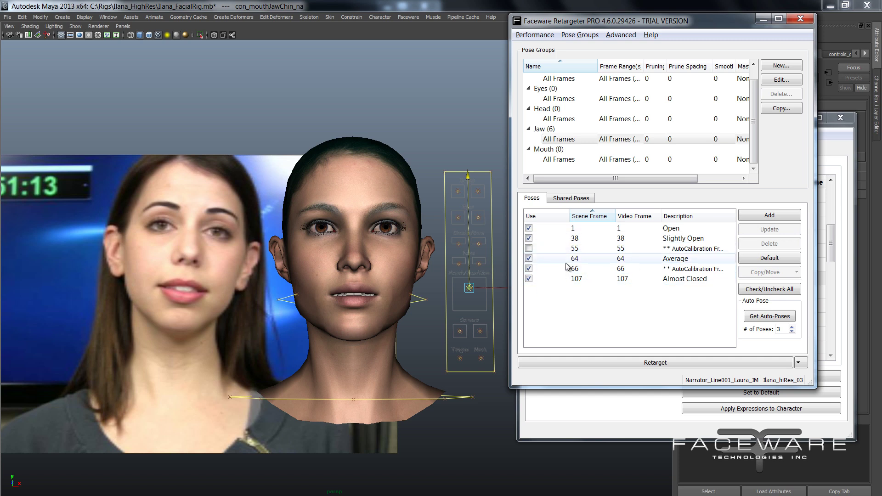
click(613, 268)
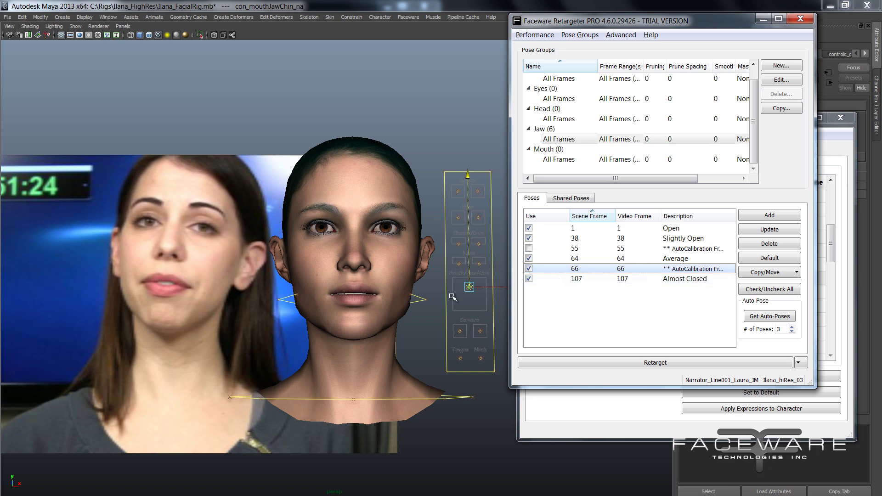
click(529, 269)
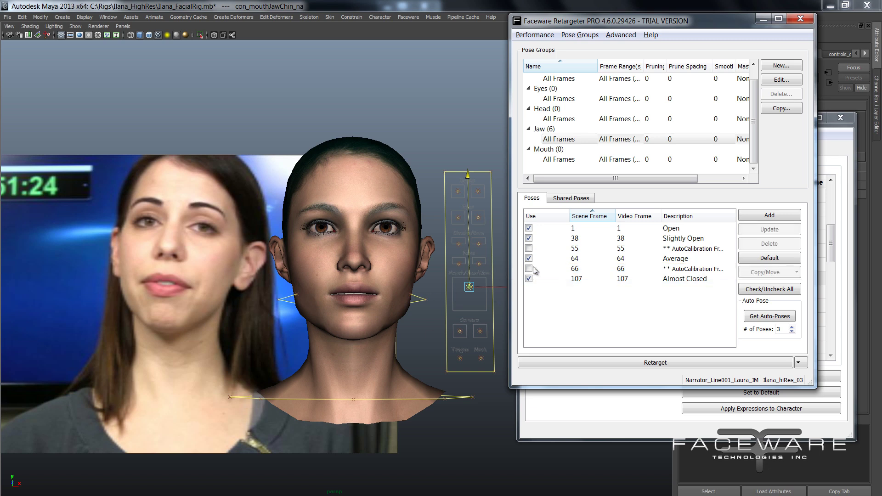
- Retarget the Jaw group using the four checked named poses
click(656, 364)
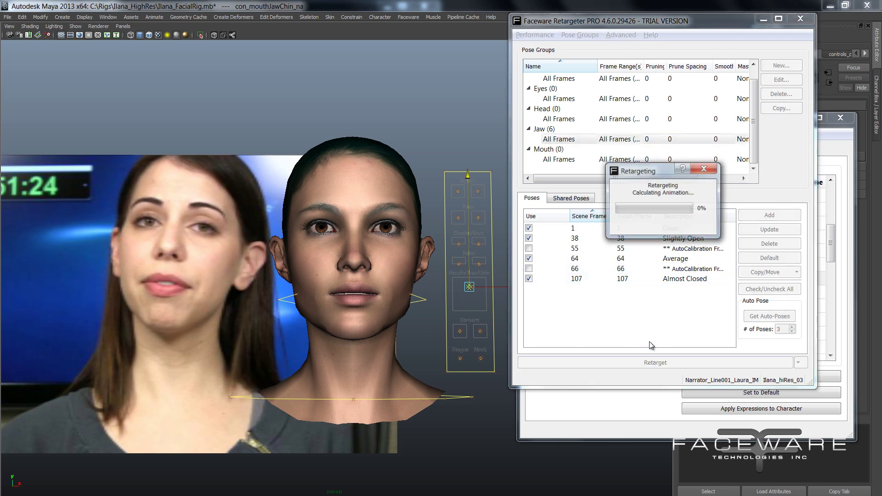